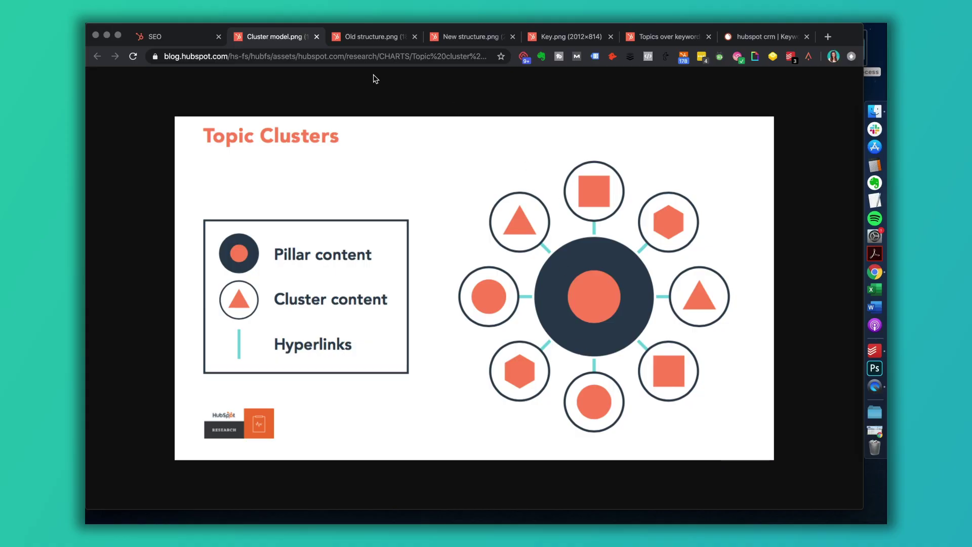
Review the old blog structure diagram, then the 'A World of Topics over Keywords' slide.
{"action": "left_click", "coordinate": [369, 36]}
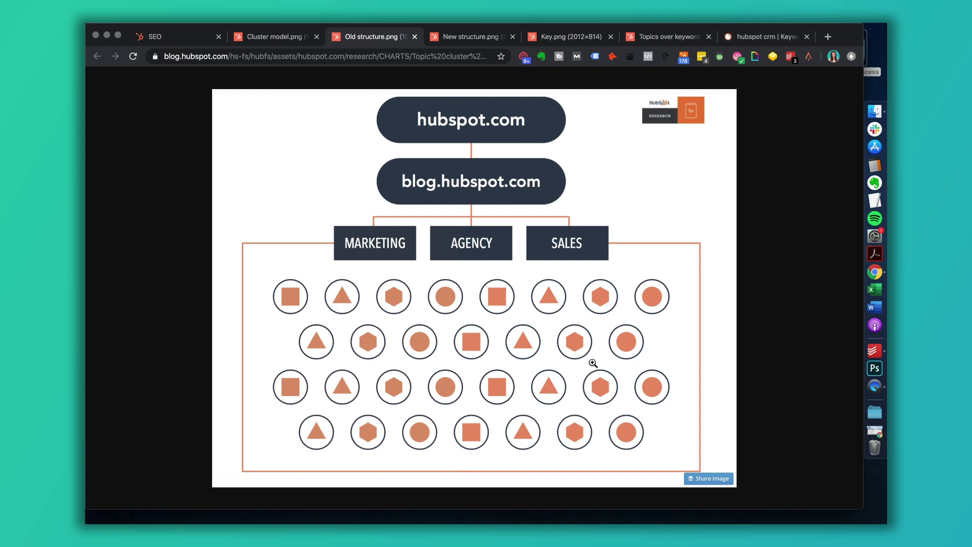
{"action": "left_click", "coordinate": [667, 37]}
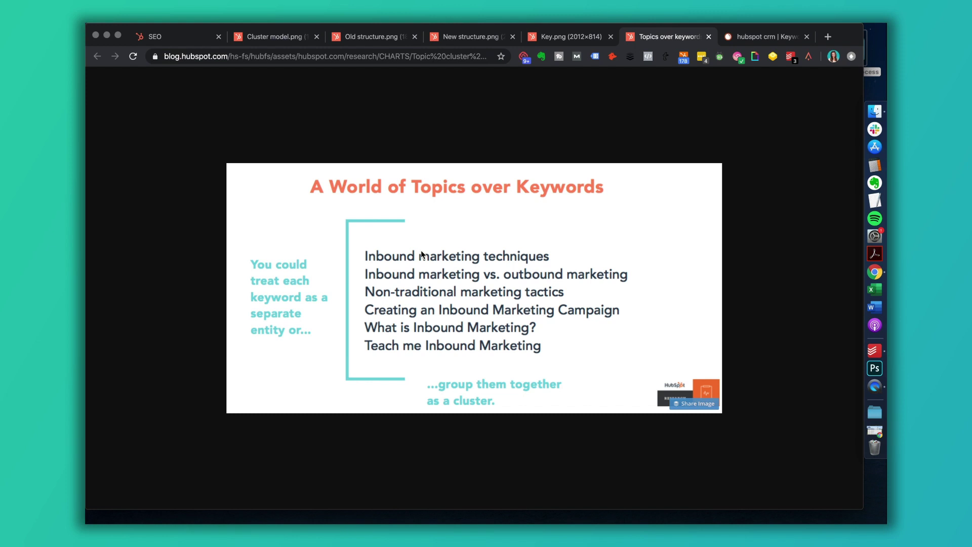
Compare the new topic-cluster site structure diagram with the topics-over-keywords slide.
{"action": "left_click", "coordinate": [372, 37]}
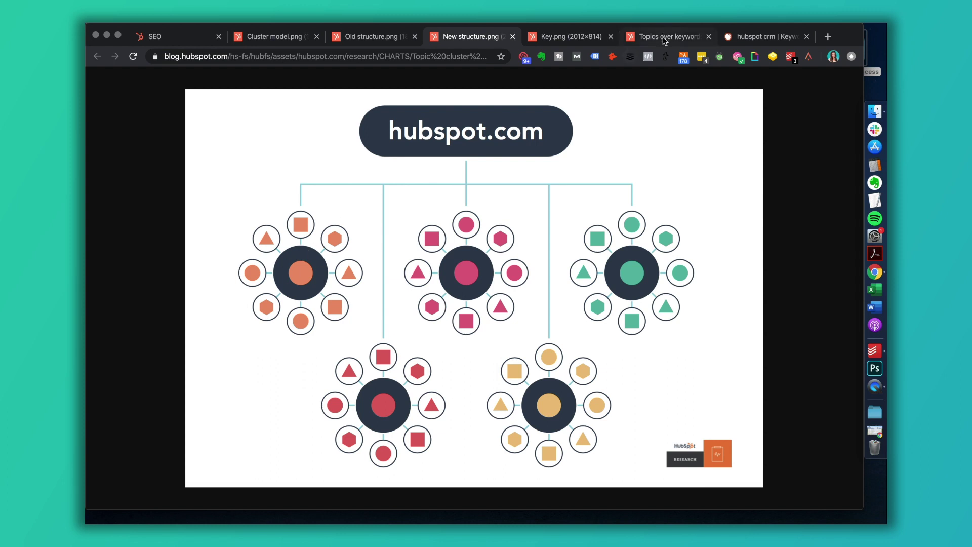
{"action": "left_click", "coordinate": [666, 36]}
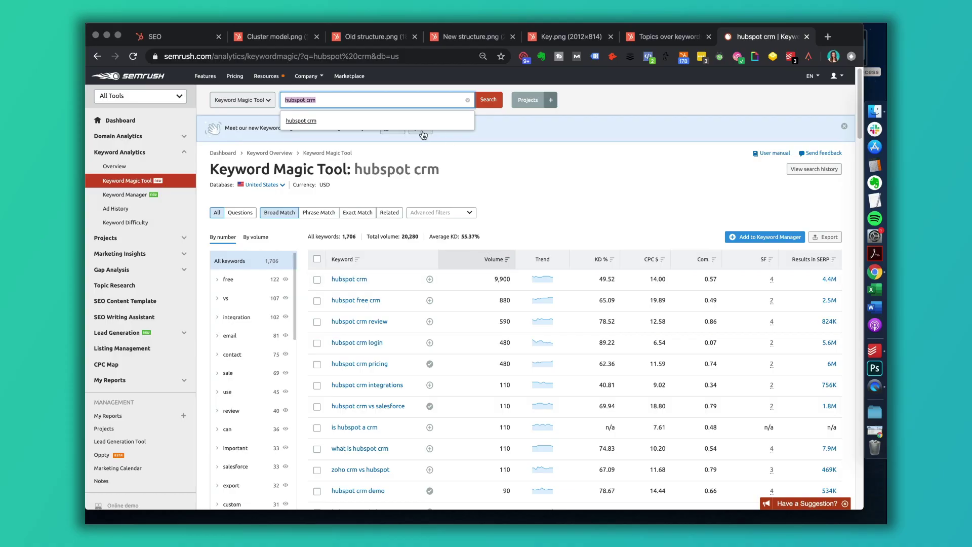
Review SEMrush's hubspot crm keyword ideas (9,900 searches), then the new structure and HubSpot SEO recommendations.
{"action": "triple_click", "coordinate": [489, 165]}
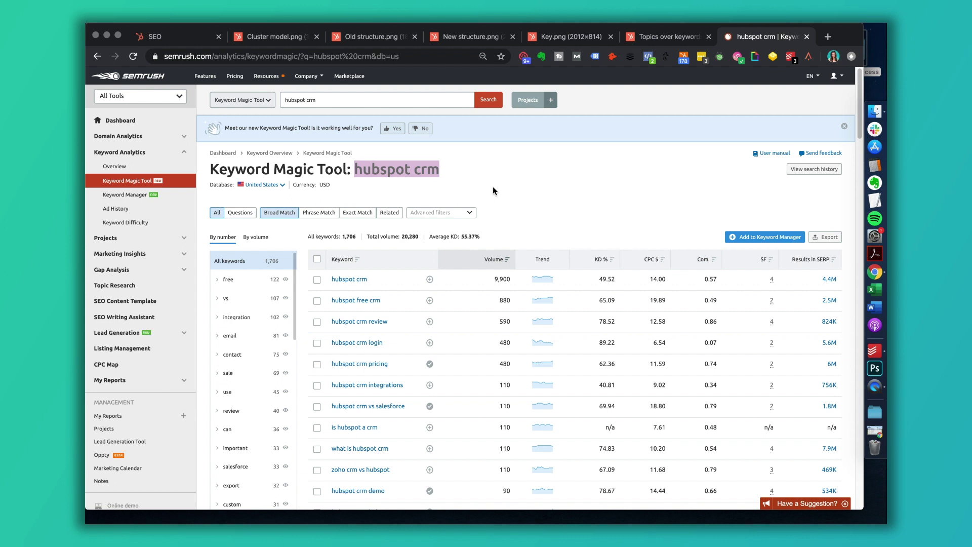
{"action": "scroll", "coordinate": [494, 191], "scroll_direction": "down", "scroll_amount": 1}
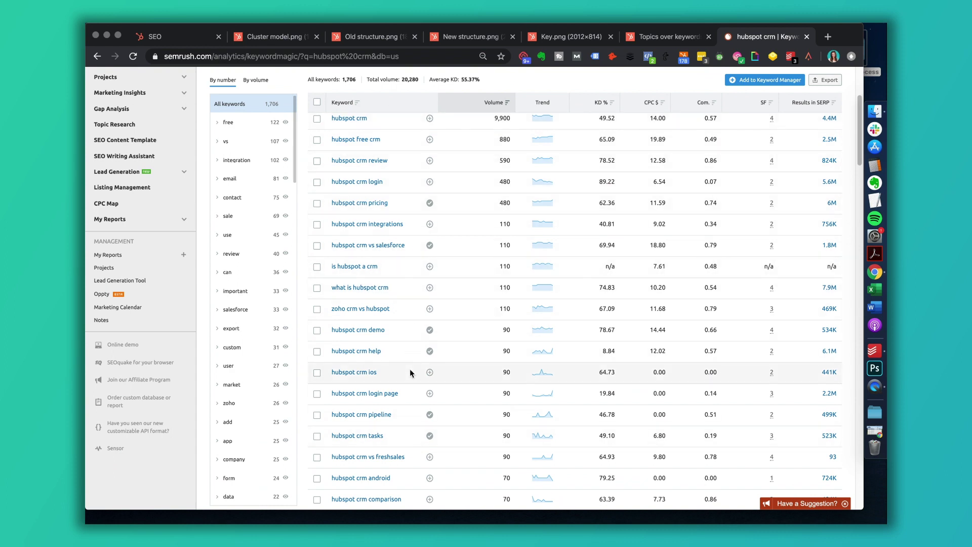
{"action": "left_click", "coordinate": [468, 38]}
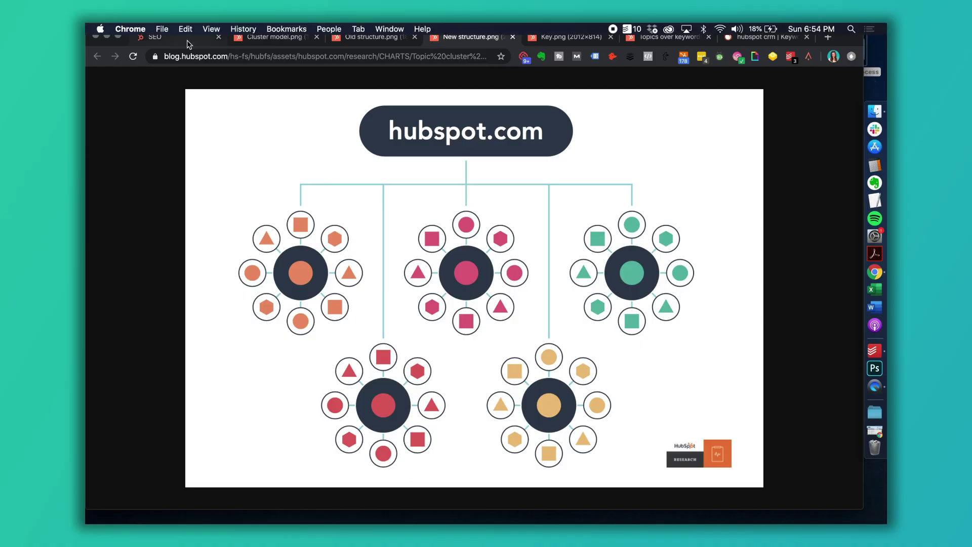
{"action": "left_click", "coordinate": [187, 41]}
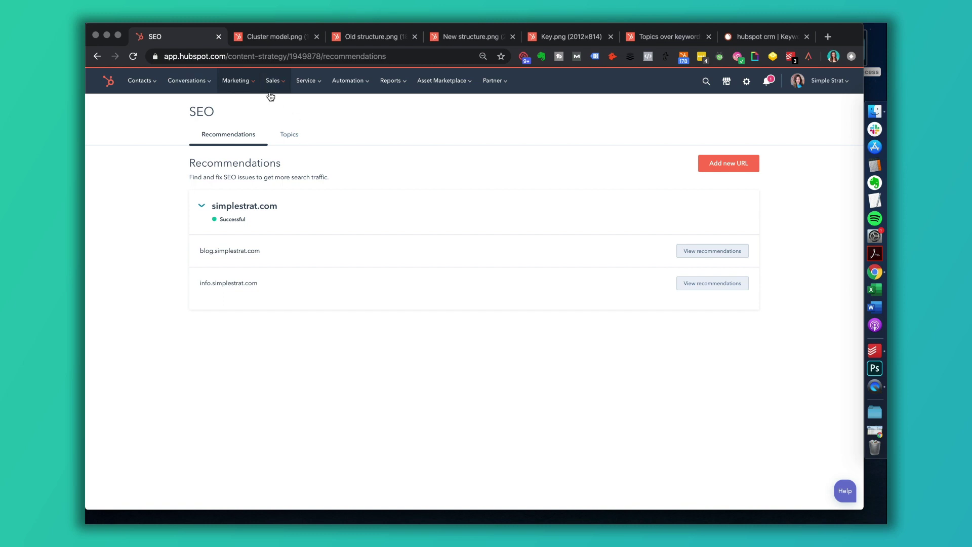
Show that the SEO tool lives under Marketing > Planning and Strategy in HubSpot's navigation.
{"action": "mouse_move", "coordinate": [251, 88]}
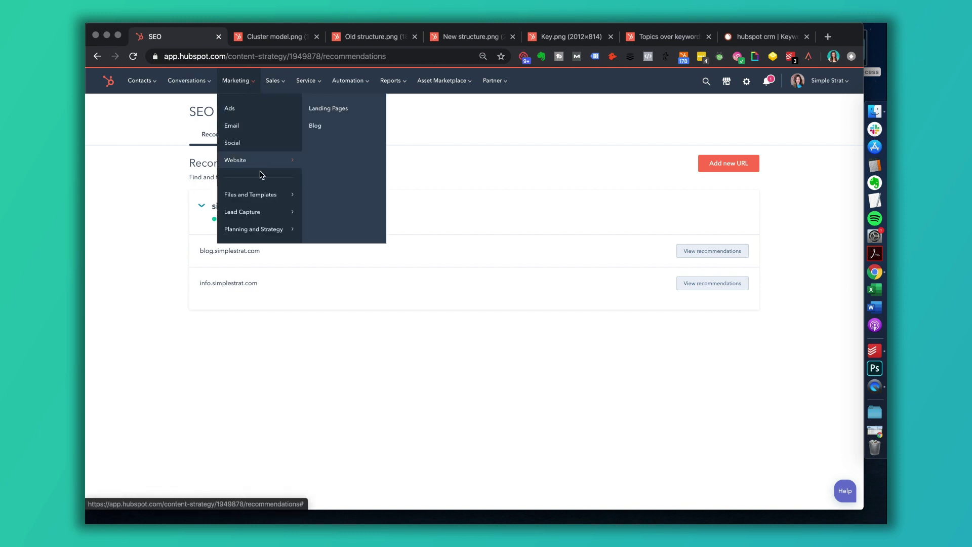
{"action": "mouse_move", "coordinate": [270, 230]}
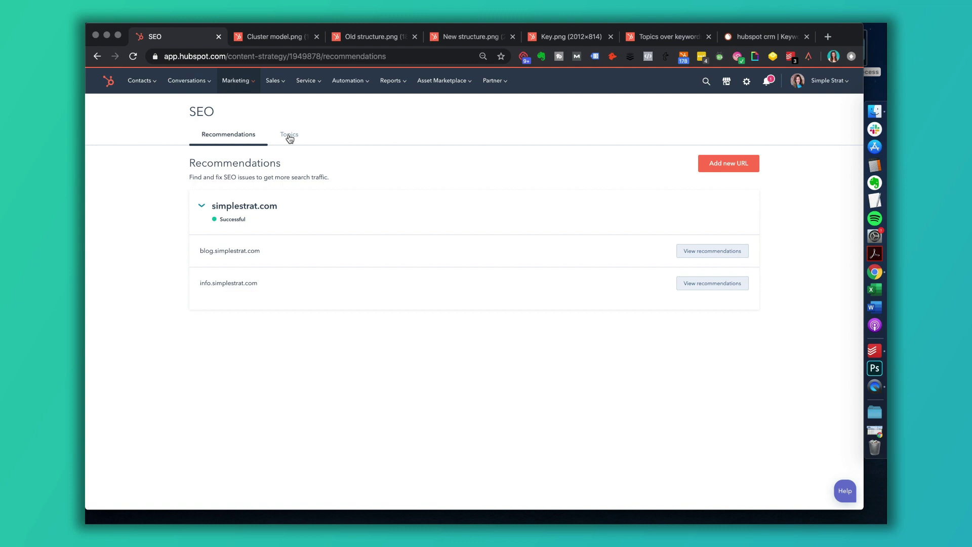
Create a new SEO topic named 'HubSpot CRM' from the Topics list.
{"action": "left_click", "coordinate": [289, 136]}
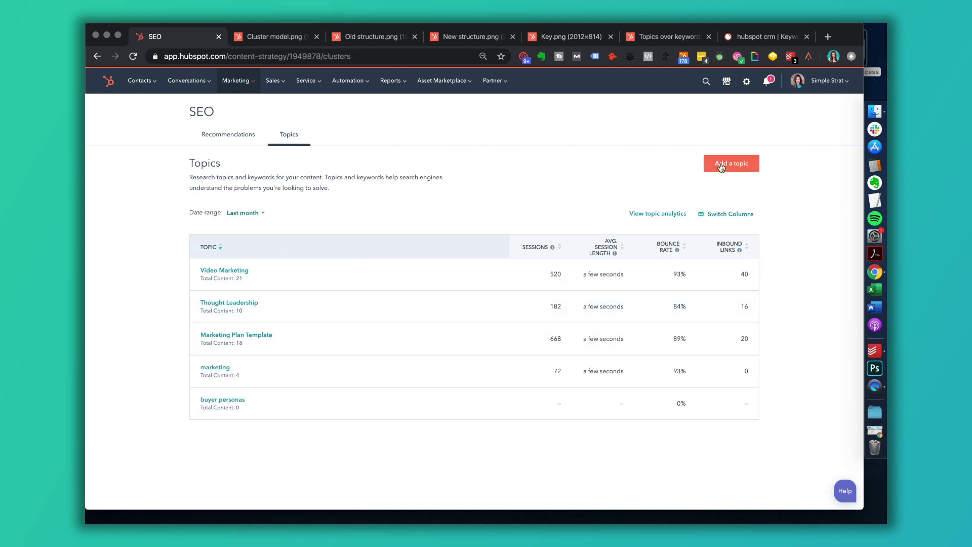
{"action": "left_click", "coordinate": [739, 165]}
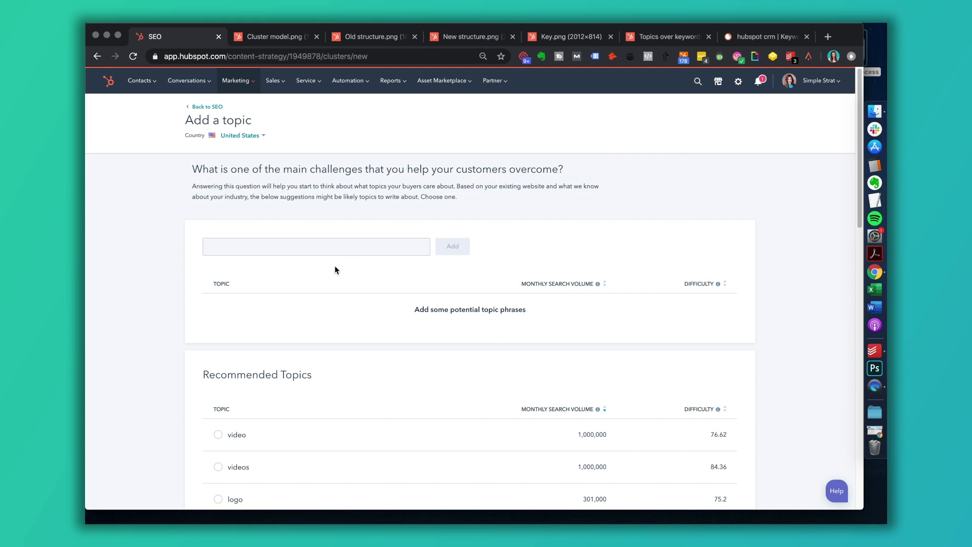
{"action": "left_click", "coordinate": [329, 249]}
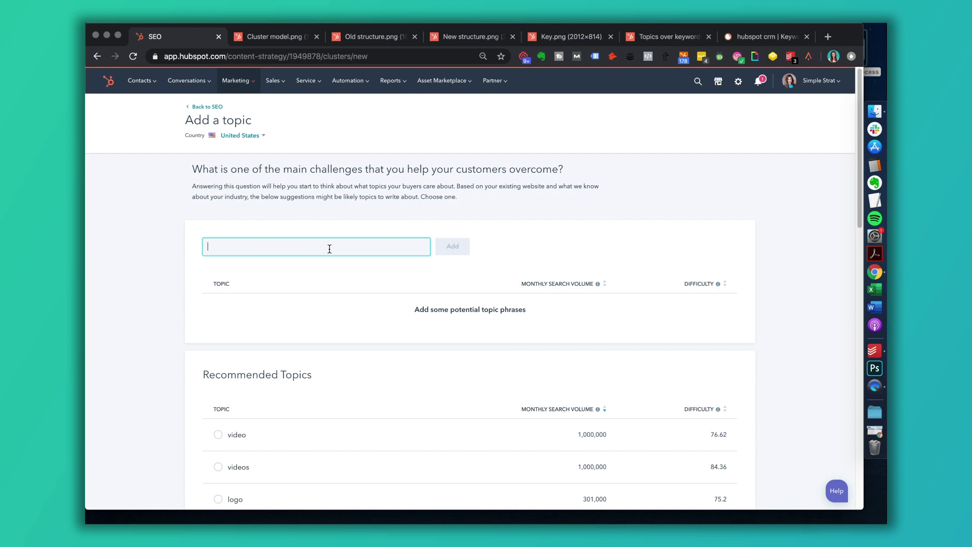
{"action": "type", "text": "HubSpot"}
{"action": "key", "text": "BackSpace"}
{"action": "key", "text": "BackSpace"}
{"action": "type", "text": "ot CRM"}
{"action": "left_click", "coordinate": [450, 250]}
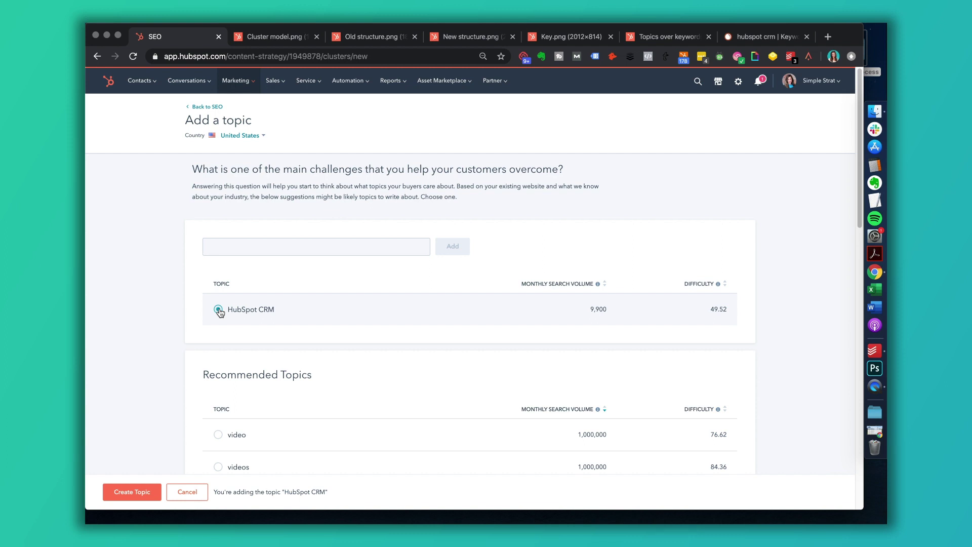
{"action": "left_click", "coordinate": [134, 484]}
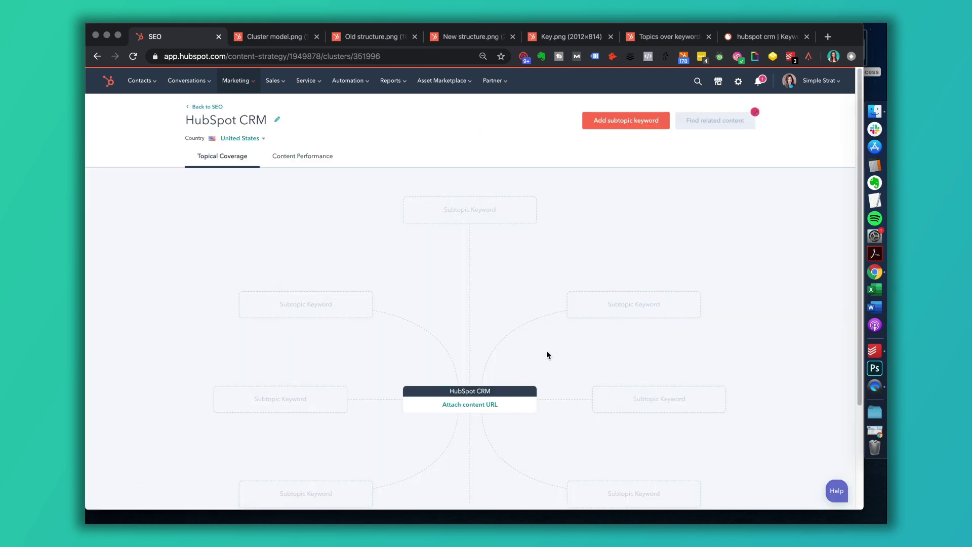
Check the new structure diagram, then open Add subtopic keyword on the HubSpot CRM cluster.
{"action": "scroll", "coordinate": [547, 353], "scroll_direction": "down", "scroll_amount": 1}
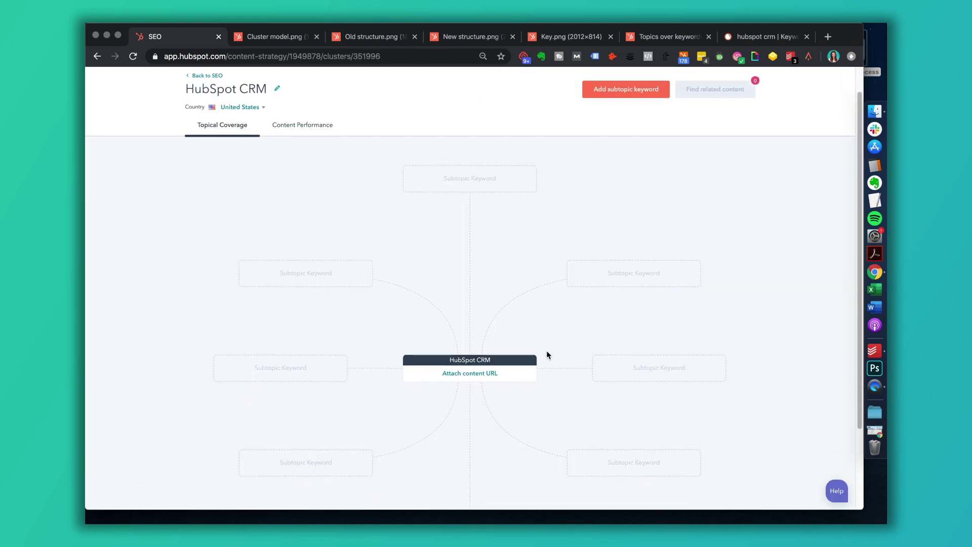
{"action": "left_click", "coordinate": [472, 38]}
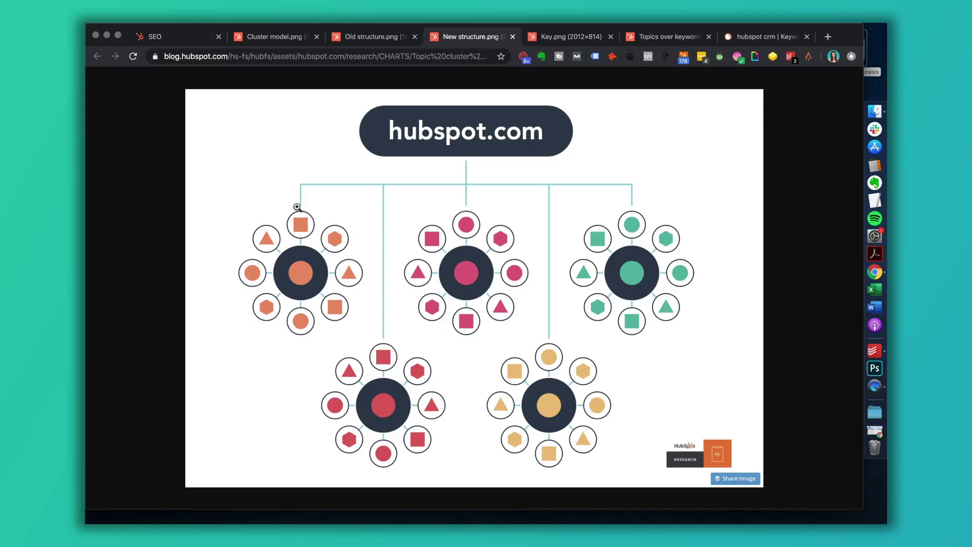
{"action": "left_click", "coordinate": [179, 36]}
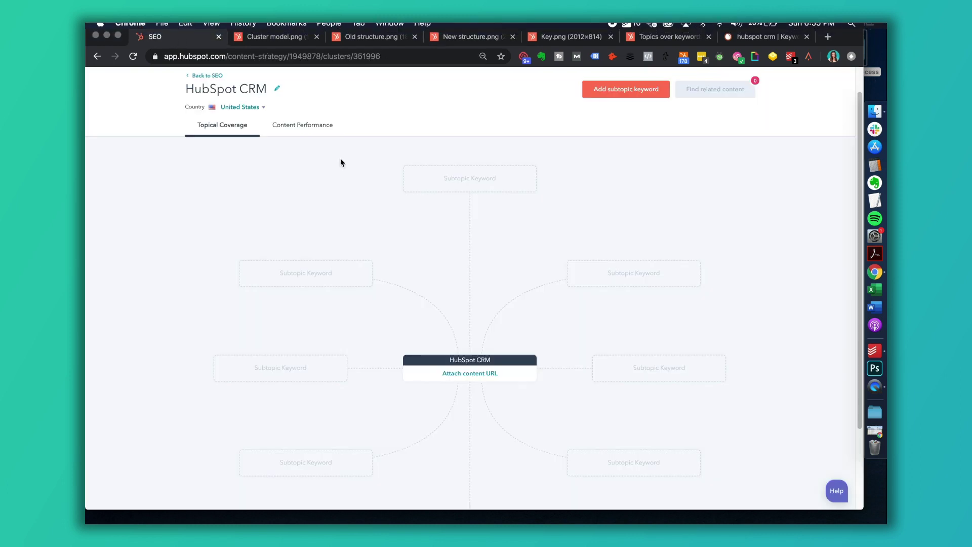
{"action": "scroll", "coordinate": [555, 276], "scroll_direction": "down", "scroll_amount": 1}
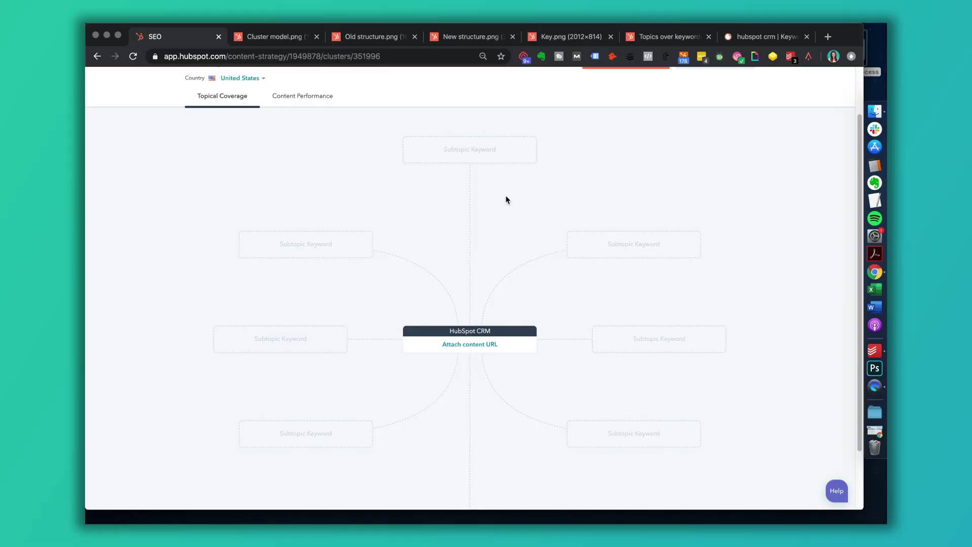
{"action": "scroll", "coordinate": [505, 269], "scroll_direction": "up", "scroll_amount": 2}
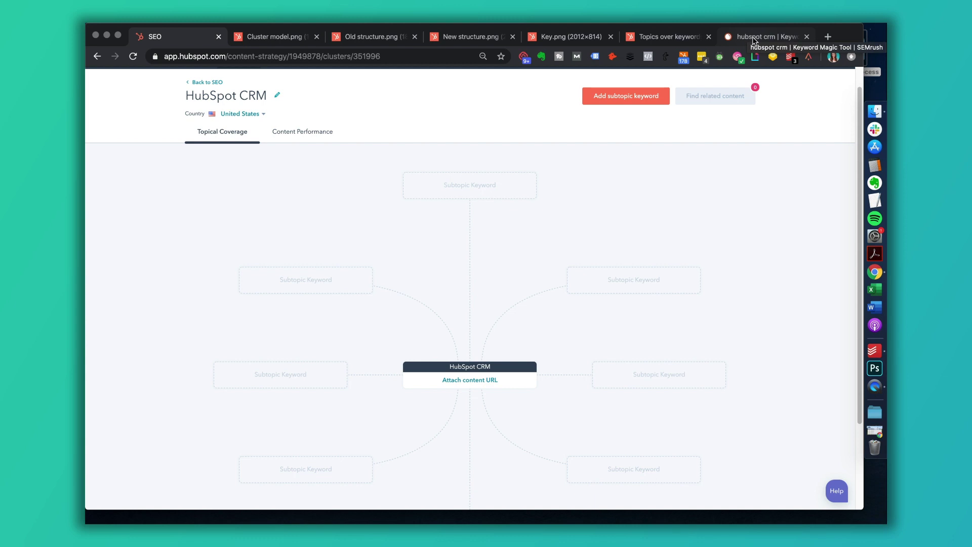
{"action": "left_click", "coordinate": [617, 97]}
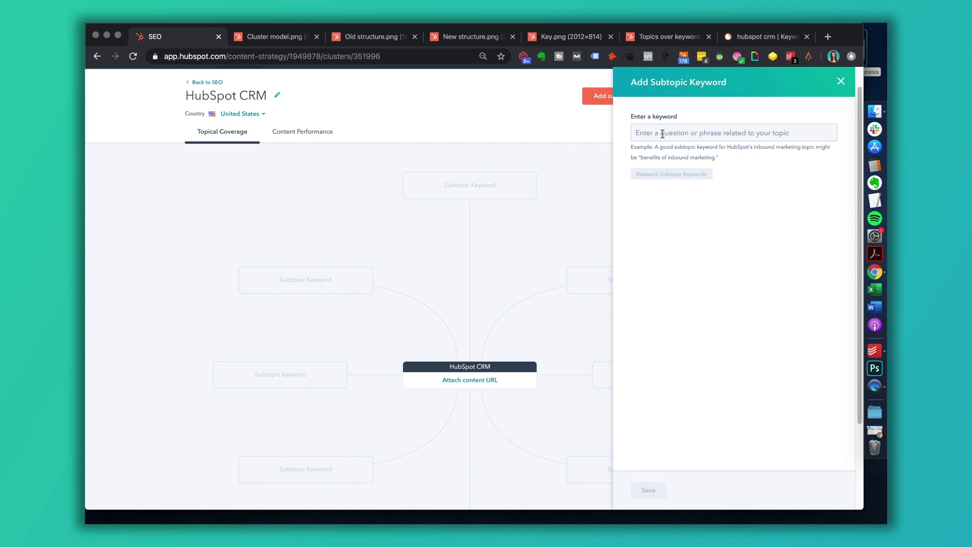
Add 'hubspot crm demo' (90 monthly searches) as a subtopic and begin another keyword.
{"action": "left_click", "coordinate": [662, 133]}
{"action": "type", "text": "hubspot"}
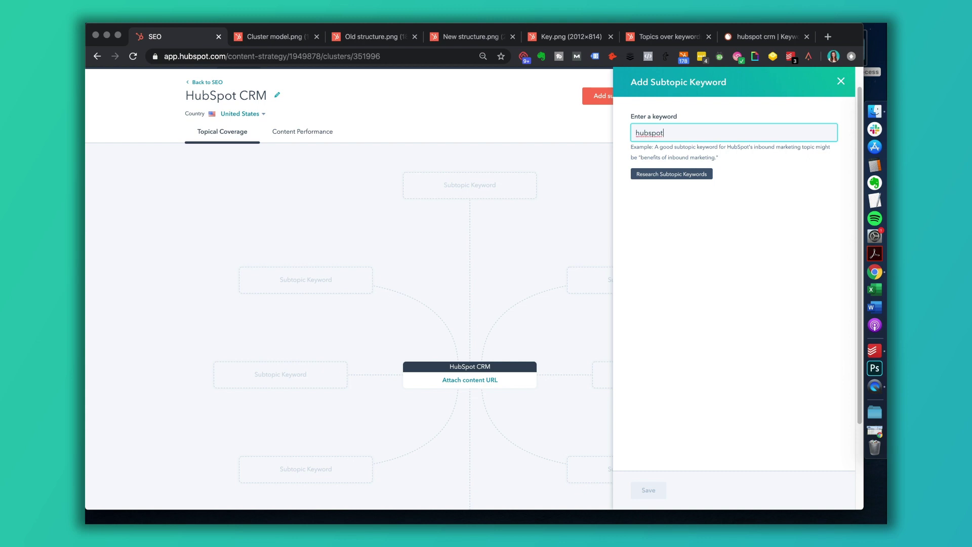
{"action": "type", "text": " crm demo"}
{"action": "left_click", "coordinate": [658, 176]}
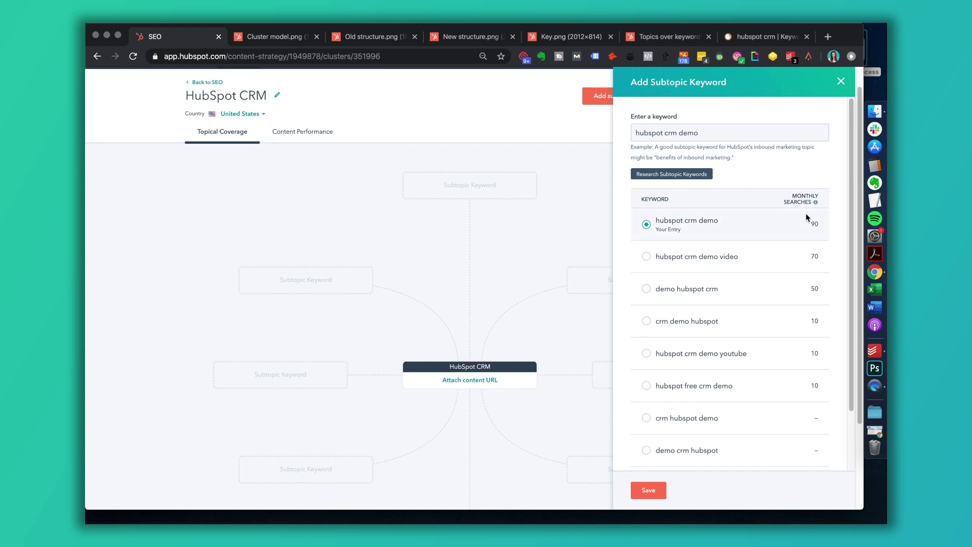
{"action": "left_click", "coordinate": [648, 491]}
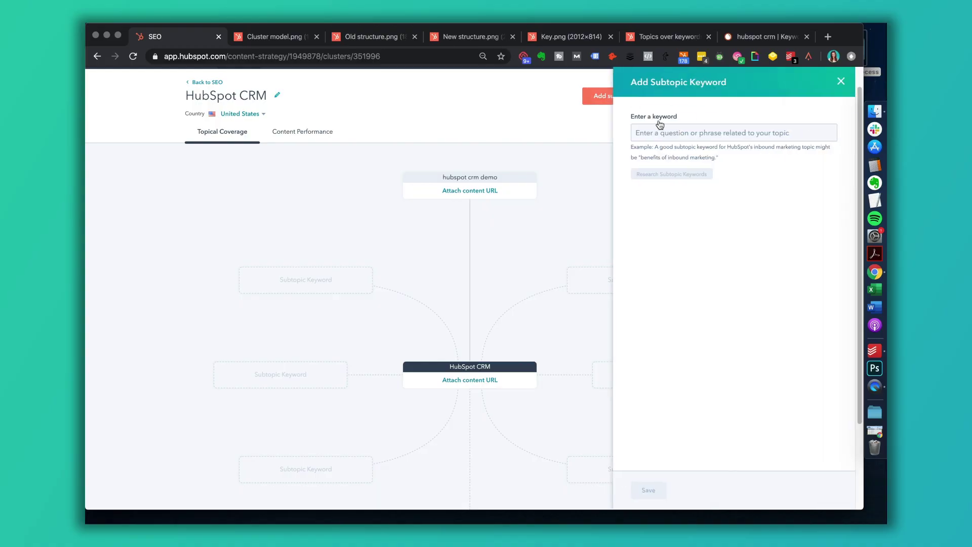
{"action": "left_click", "coordinate": [658, 133]}
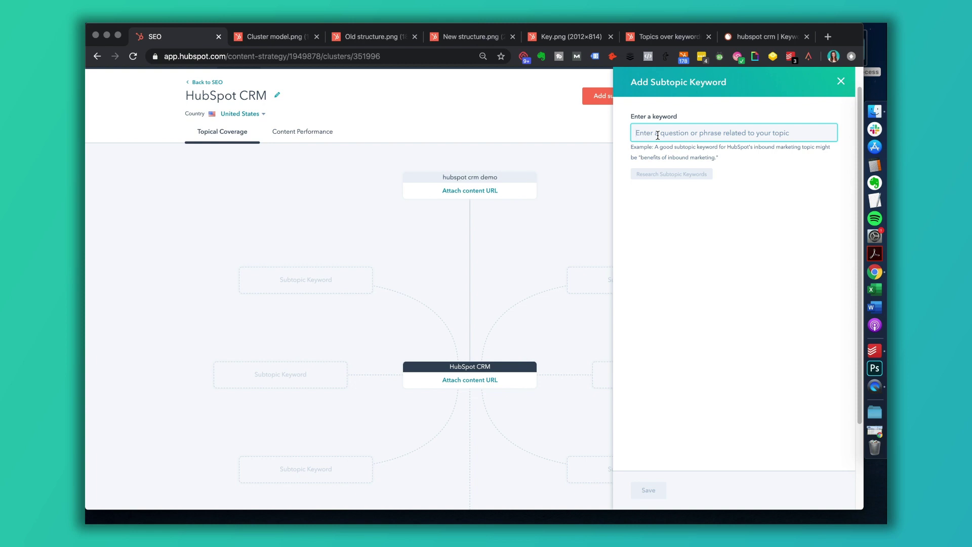
Research 'hubspot vs. salesforce' variants, compare with SEMrush, and pick 'hubspot vs salesforce' (1,300 searches).
{"action": "type", "text": "hubspot vs. "}
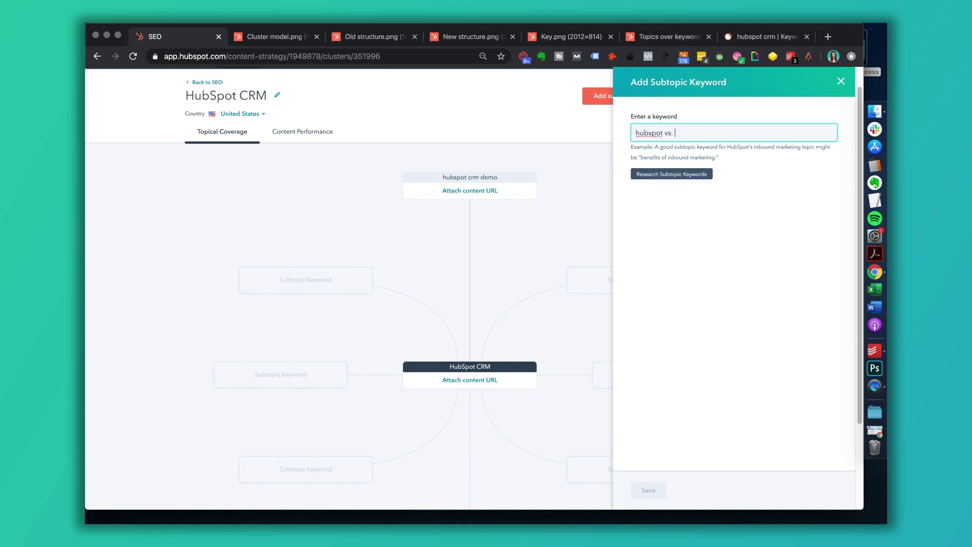
{"action": "type", "text": "salesforce"}
{"action": "left_click", "coordinate": [663, 174]}
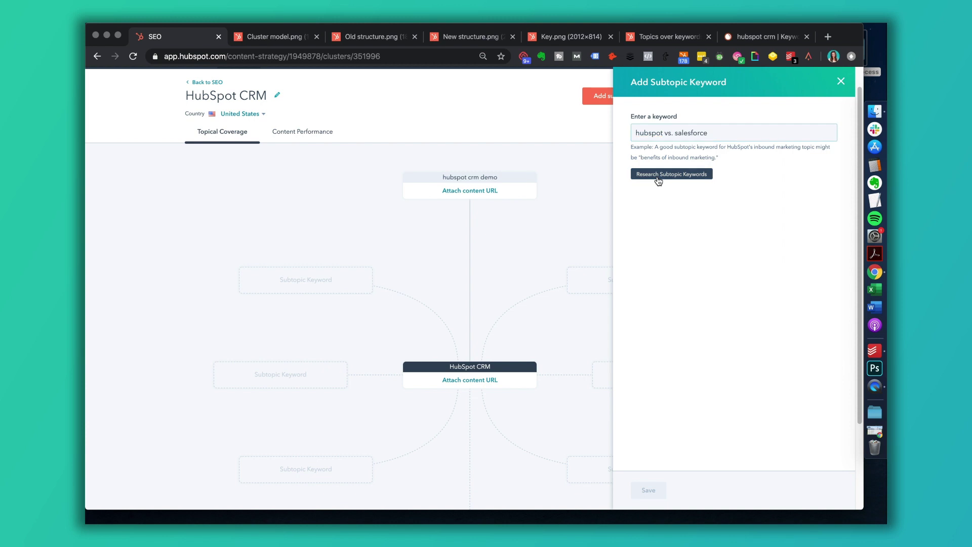
{"action": "left_click", "coordinate": [756, 37]}
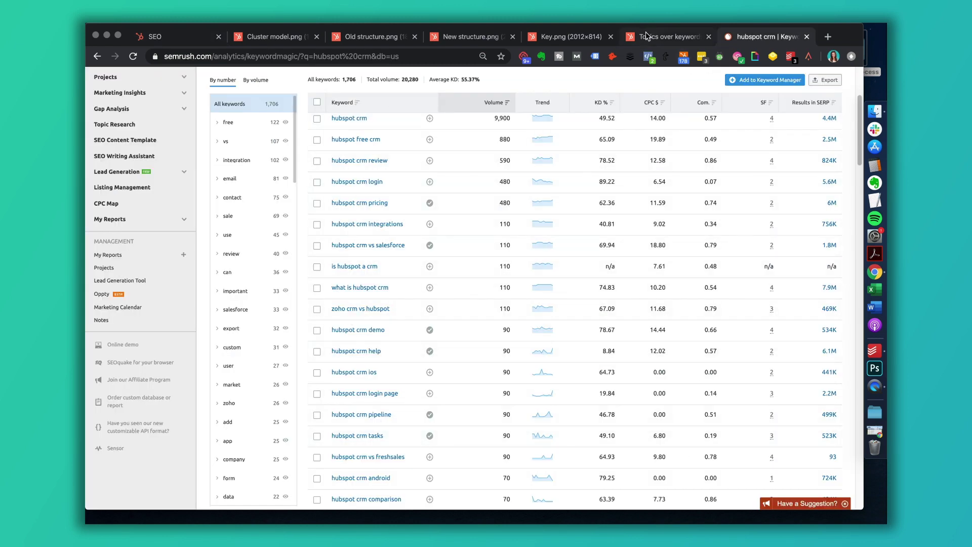
{"action": "left_click", "coordinate": [178, 34]}
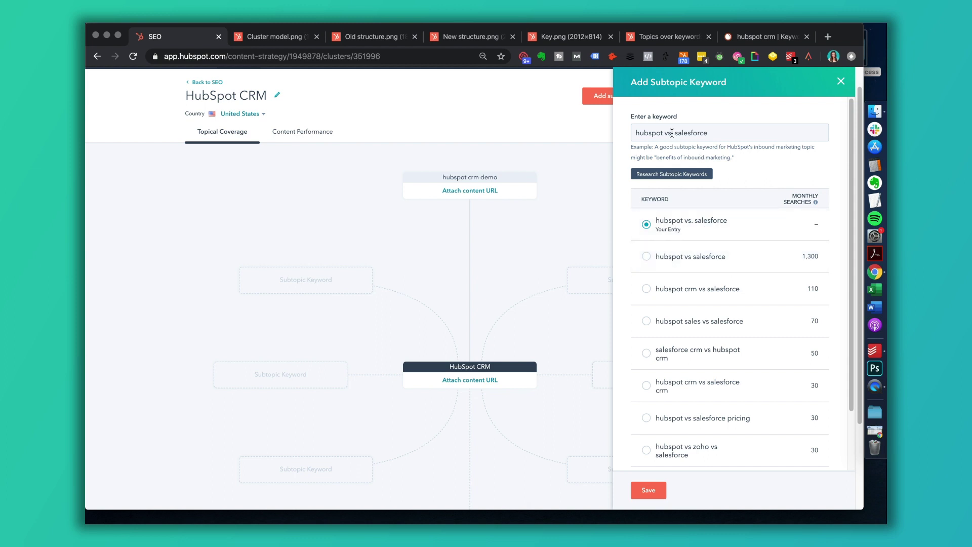
{"action": "left_click", "coordinate": [647, 257]}
Save 'hubspot vs salesforce' as a subtopic, then view suggested content for 'hubspot crm demo'.
{"action": "left_click", "coordinate": [656, 490]}
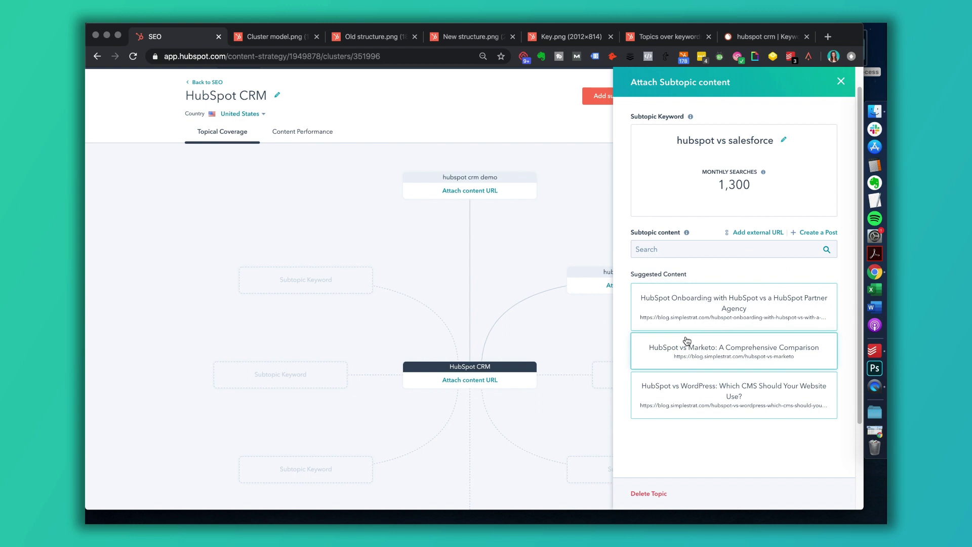
{"action": "left_click", "coordinate": [841, 81]}
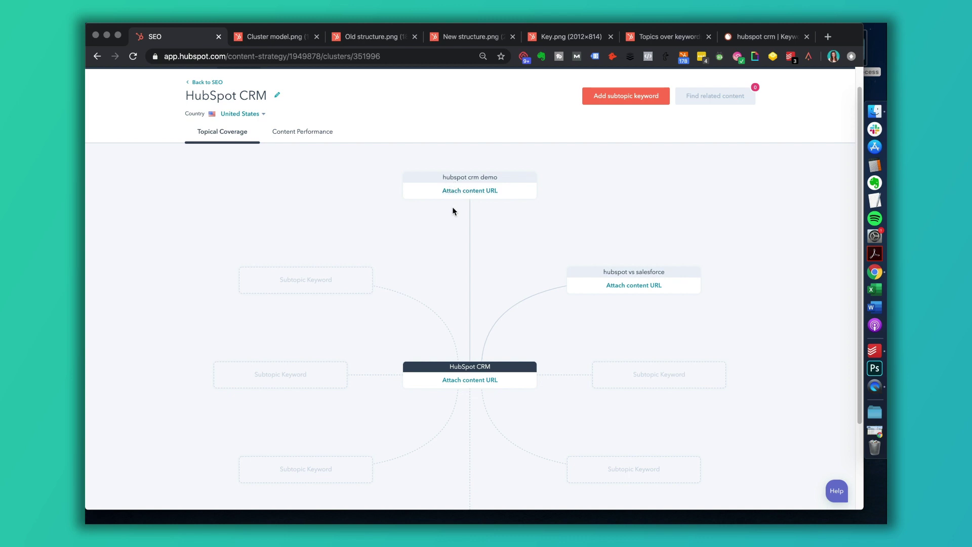
{"action": "left_click", "coordinate": [480, 191]}
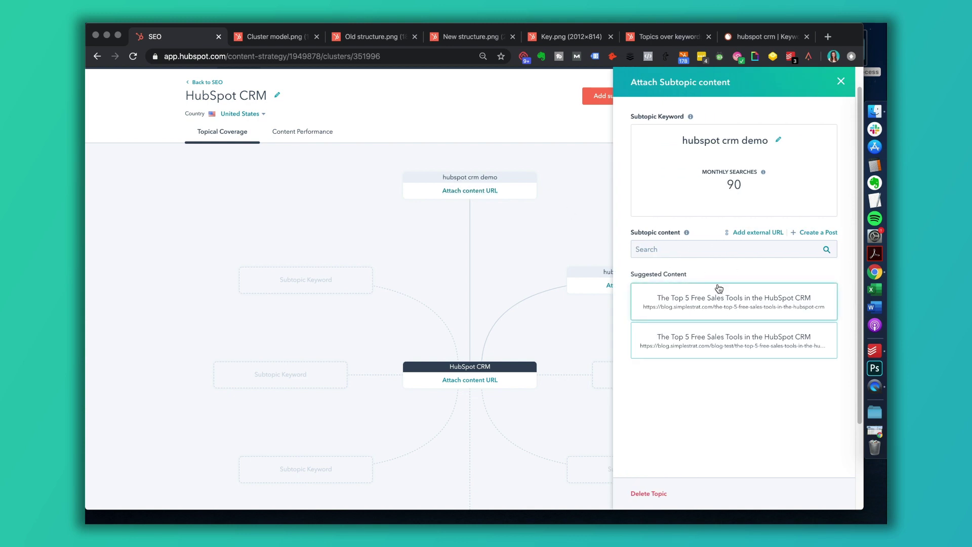
Open the Video Marketing topic cluster and scroll through its twenty subtopics with attached posts.
{"action": "left_click", "coordinate": [841, 81]}
{"action": "left_click", "coordinate": [208, 82]}
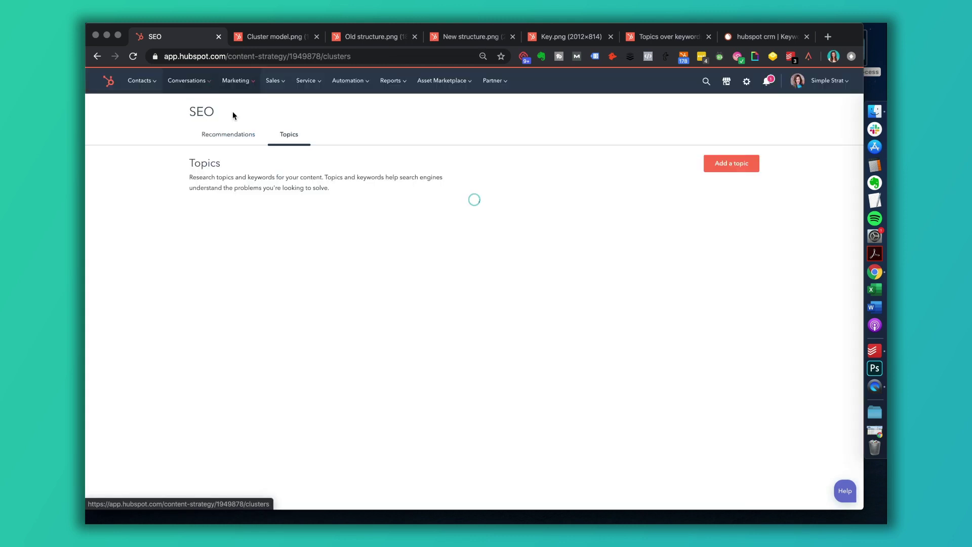
{"action": "left_click", "coordinate": [223, 270]}
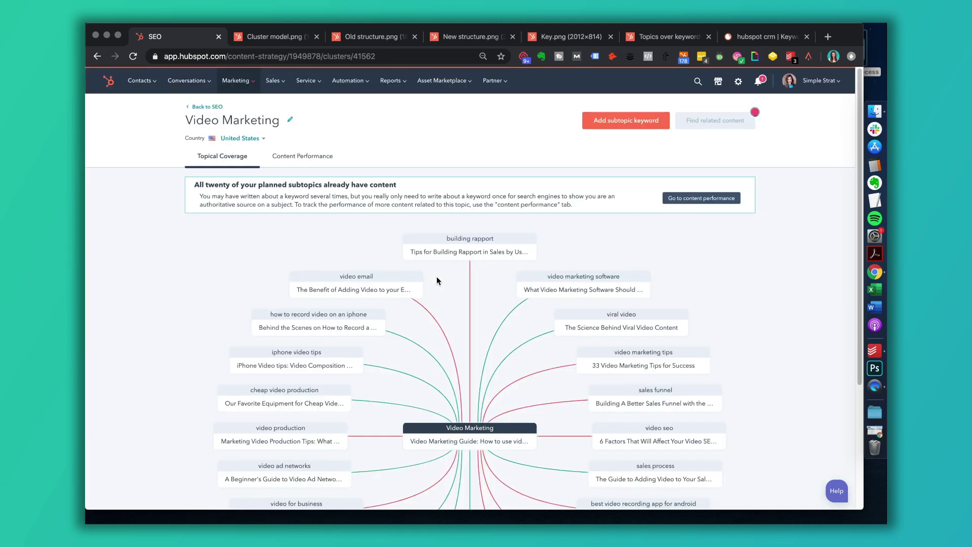
{"action": "scroll", "coordinate": [768, 362], "scroll_direction": "down", "scroll_amount": 5}
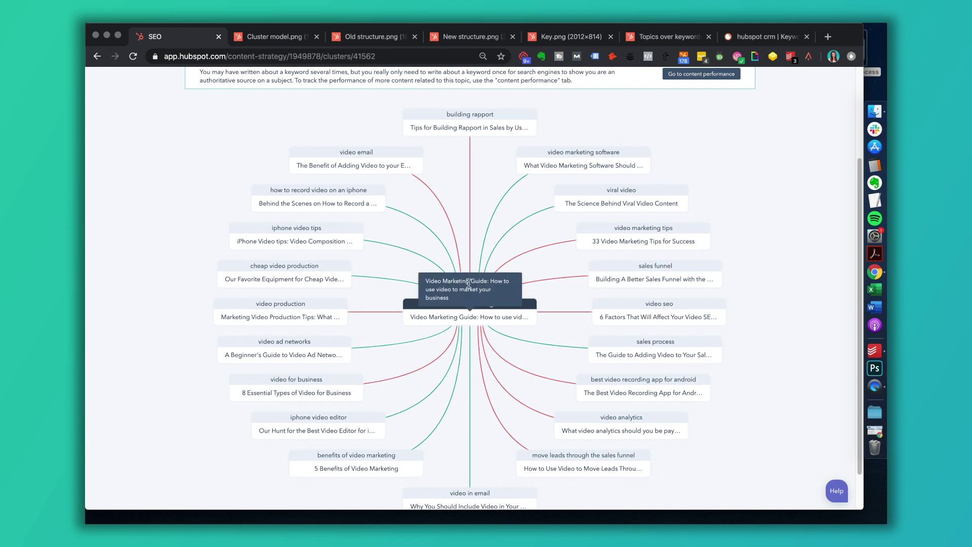
{"action": "scroll", "coordinate": [440, 294], "scroll_direction": "up", "scroll_amount": 5}
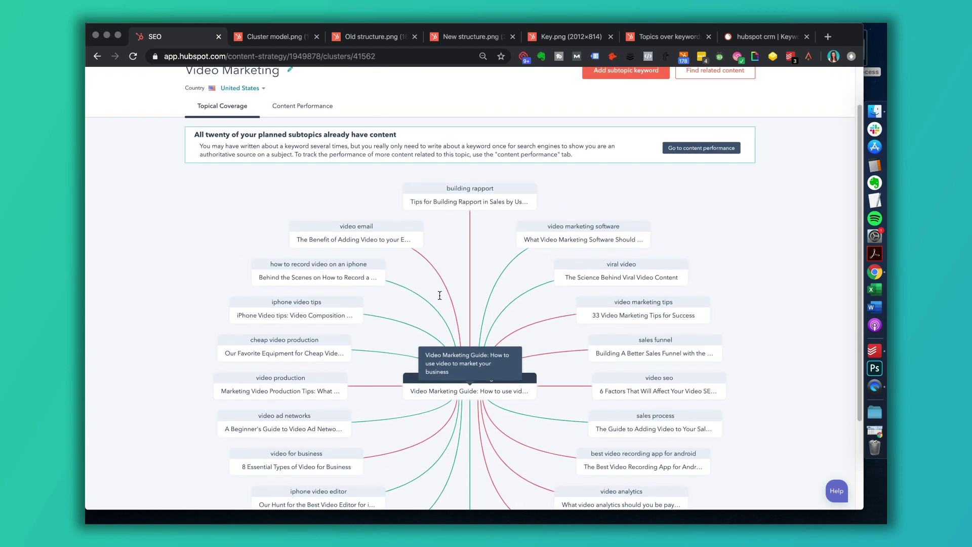
Open the blog posts list in a new tab, search 'video marketing guide', and view that post live.
{"action": "mouse_move", "coordinate": [250, 91]}
{"action": "mouse_move", "coordinate": [257, 161]}
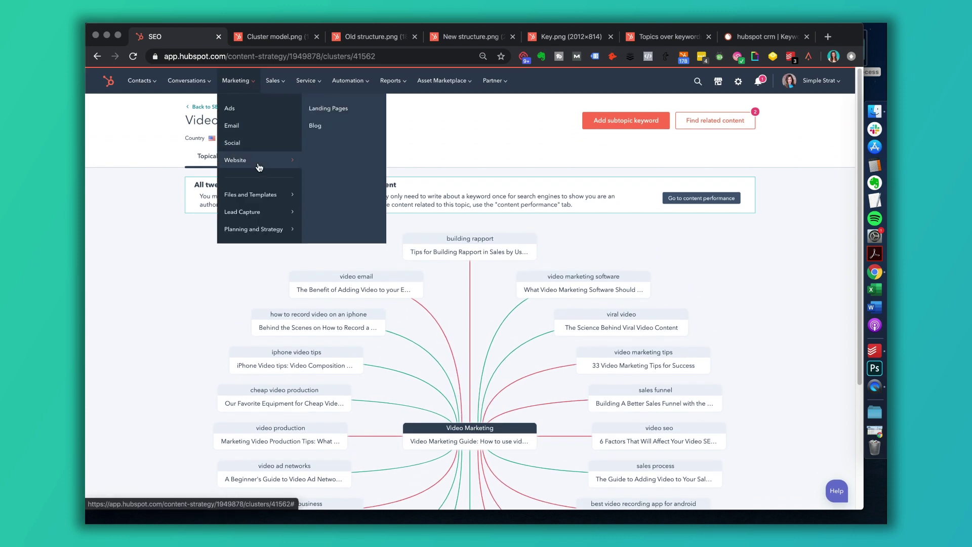
{"action": "right_click", "coordinate": [321, 127]}
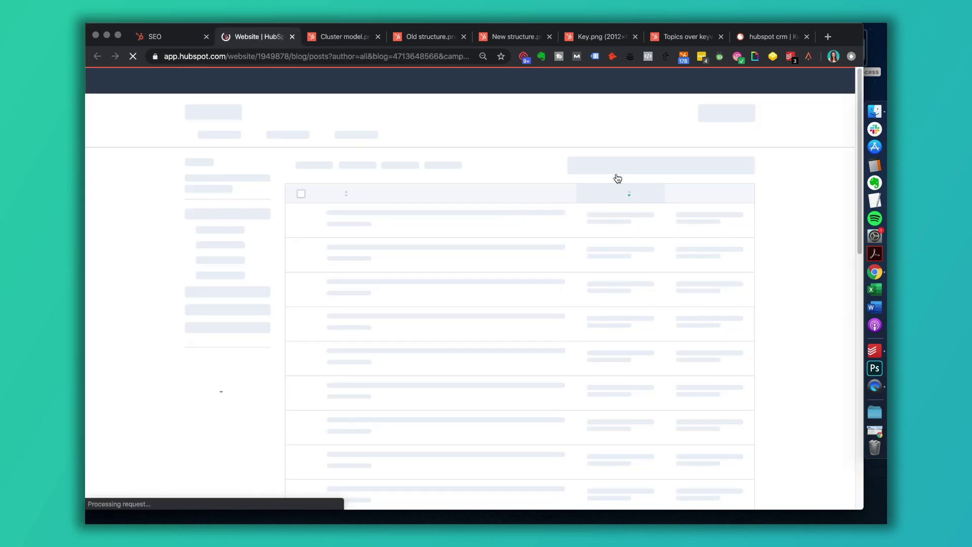
{"action": "left_click", "coordinate": [679, 164]}
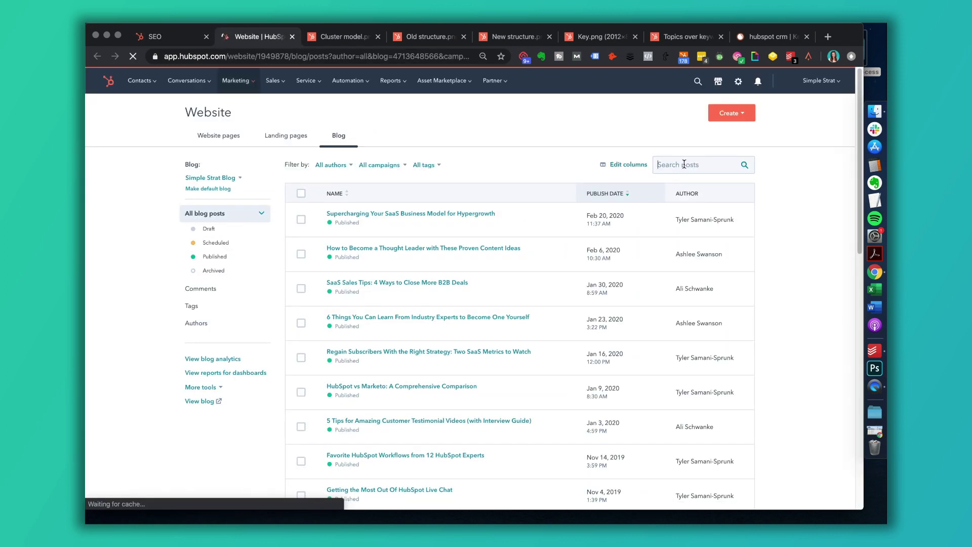
{"action": "type", "text": "video marketing guide"}
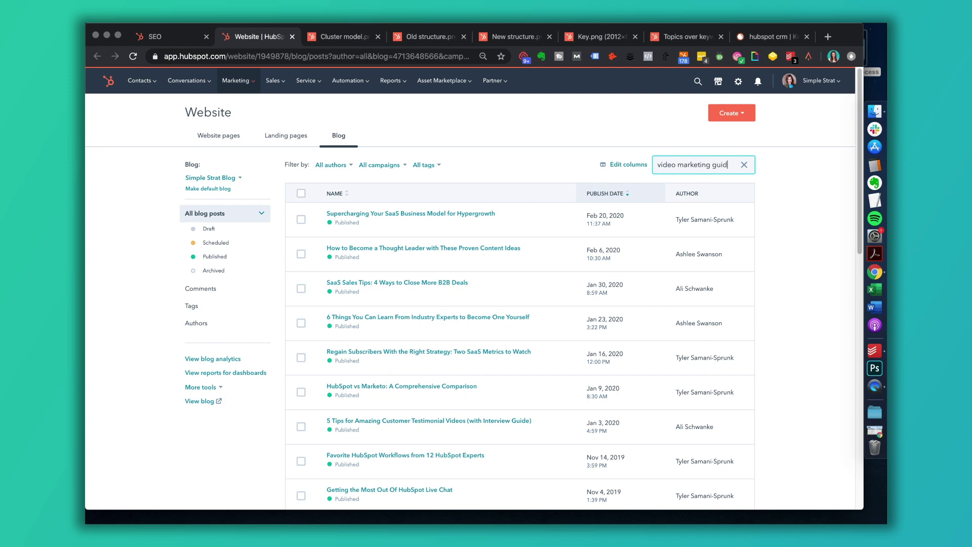
{"action": "mouse_move", "coordinate": [382, 219]}
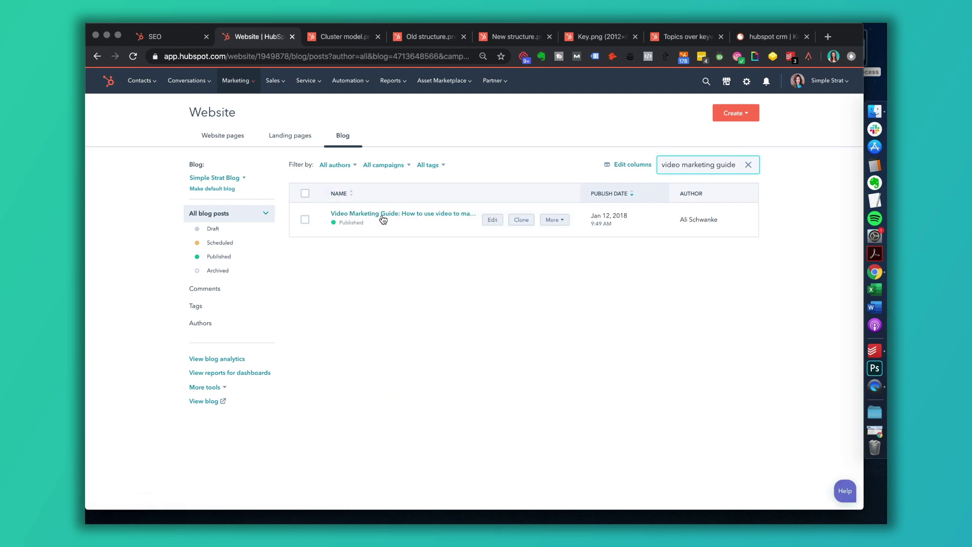
{"action": "left_click", "coordinate": [563, 223]}
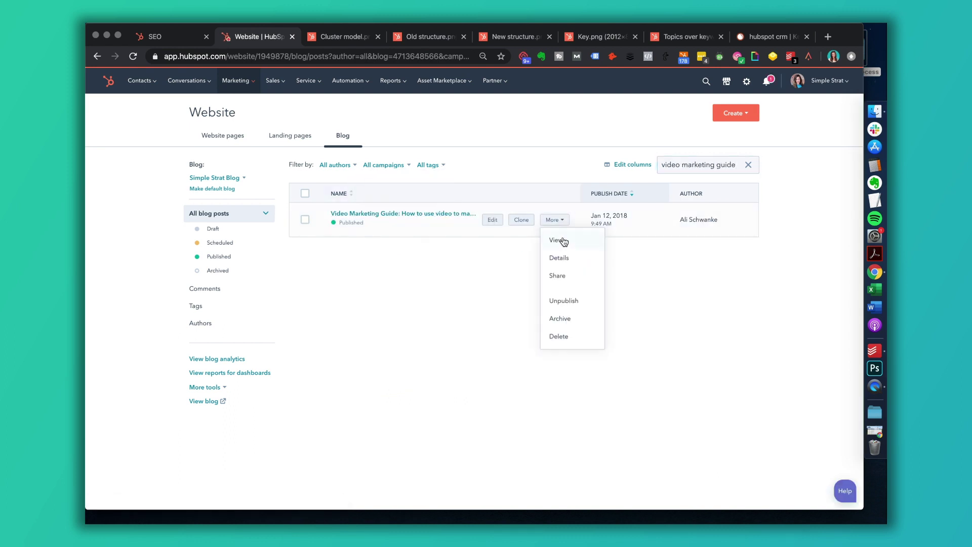
{"action": "left_click", "coordinate": [560, 242]}
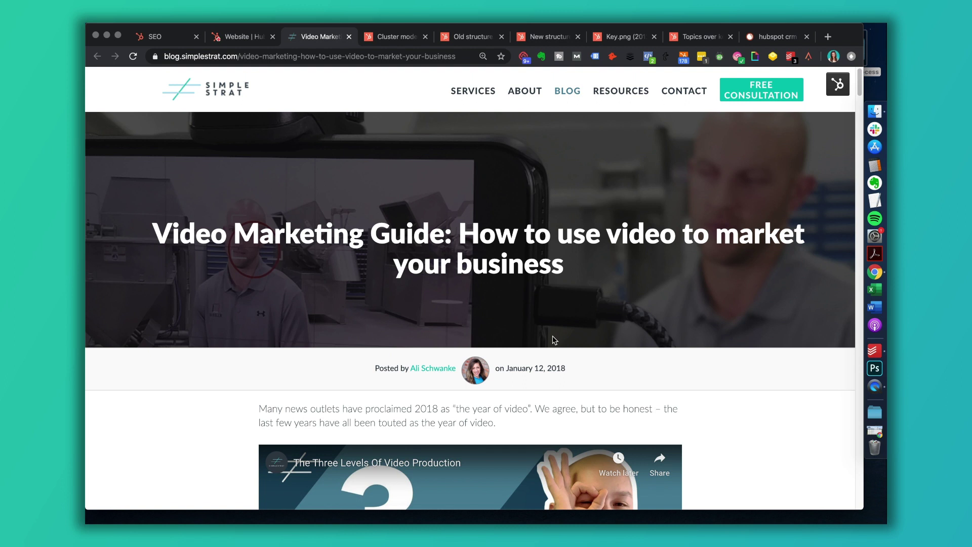
Scroll down through the live Video Marketing Guide post to read its content.
{"action": "scroll", "coordinate": [606, 379], "scroll_direction": "down", "scroll_amount": 12}
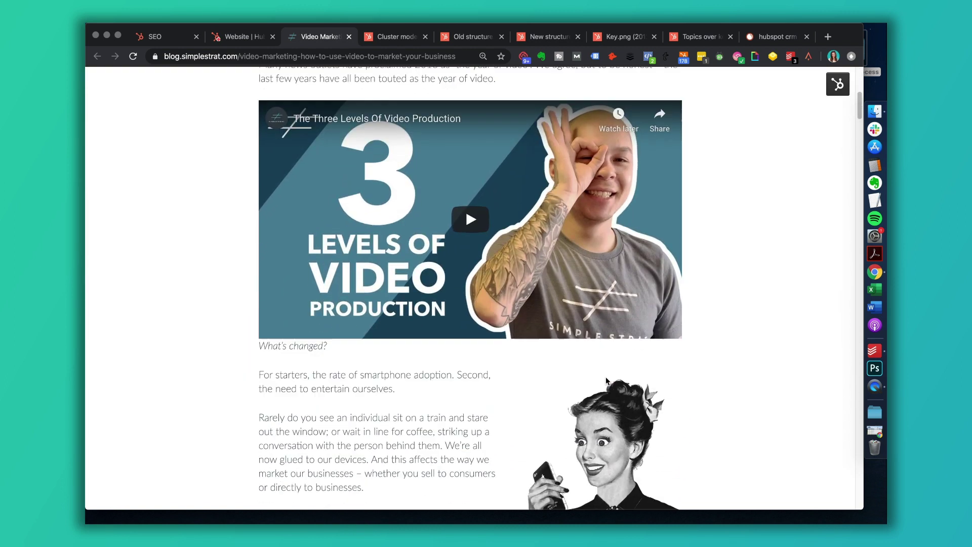
{"action": "scroll", "coordinate": [606, 381], "scroll_direction": "down", "scroll_amount": 10}
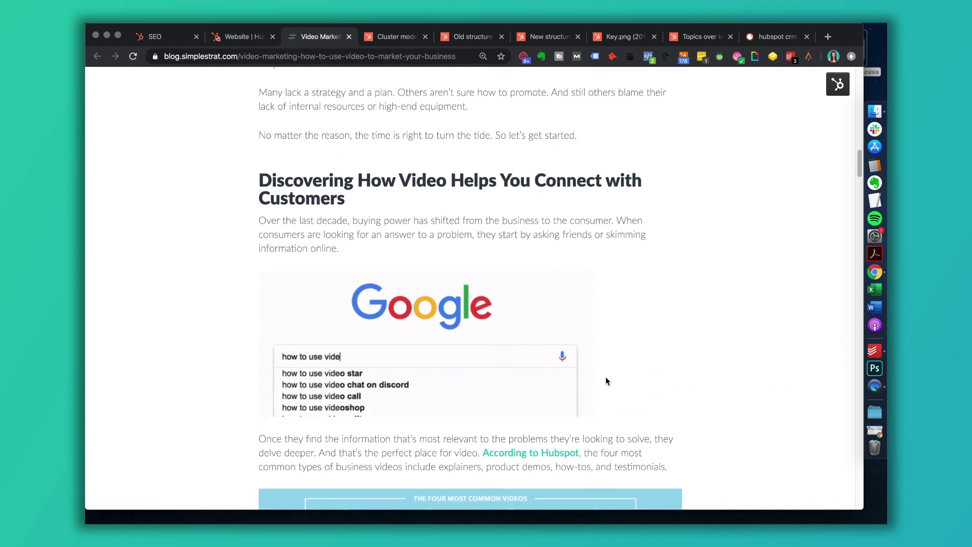
{"action": "scroll", "coordinate": [605, 377], "scroll_direction": "down", "scroll_amount": 2}
{"action": "scroll", "coordinate": [606, 376], "scroll_direction": "down", "scroll_amount": 7}
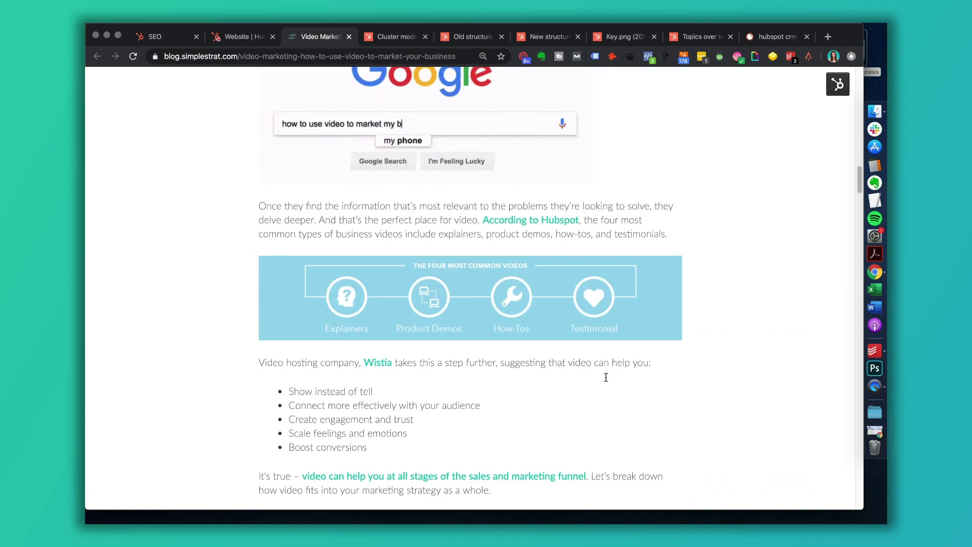
{"action": "scroll", "coordinate": [605, 377], "scroll_direction": "down", "scroll_amount": 3}
{"action": "scroll", "coordinate": [605, 377], "scroll_direction": "down", "scroll_amount": 10}
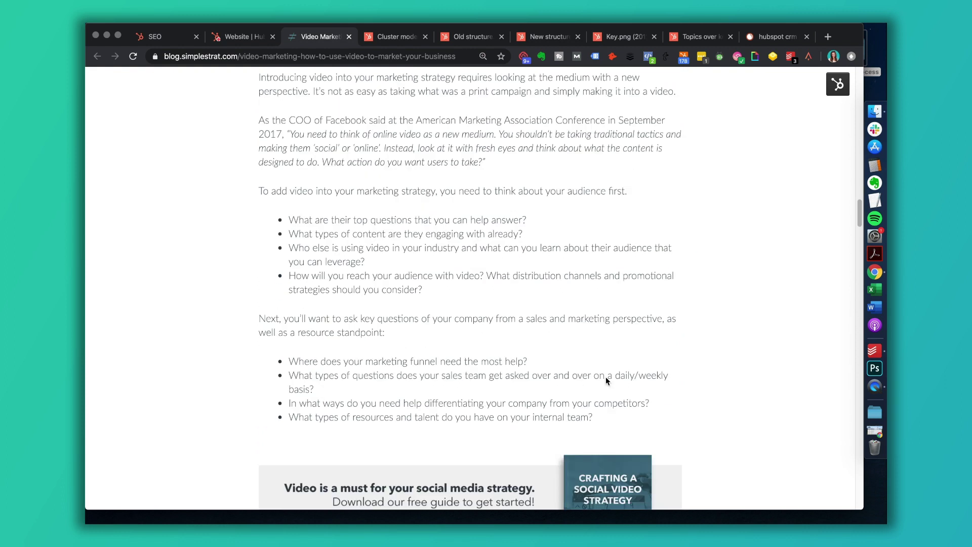
{"action": "scroll", "coordinate": [607, 381], "scroll_direction": "down", "scroll_amount": 1}
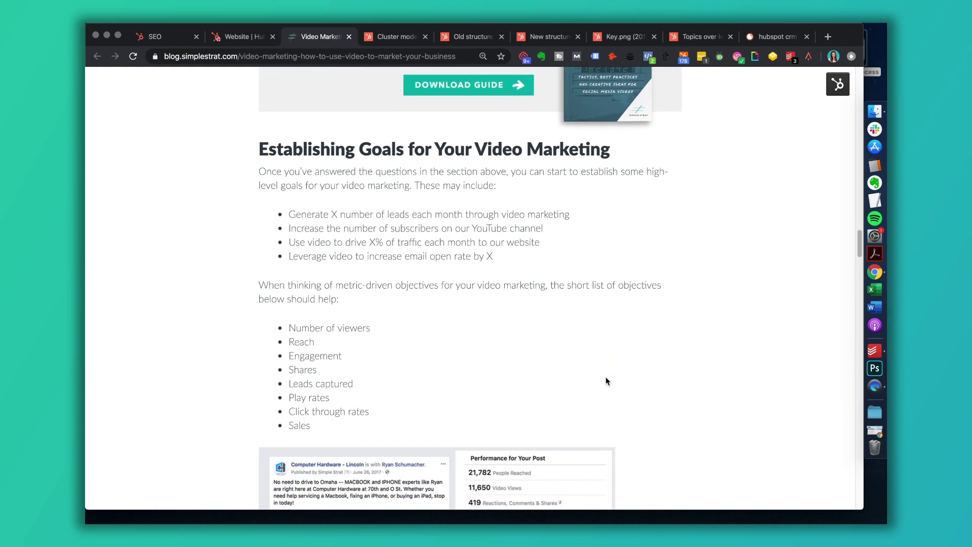
{"action": "scroll", "coordinate": [606, 380], "scroll_direction": "down", "scroll_amount": 15}
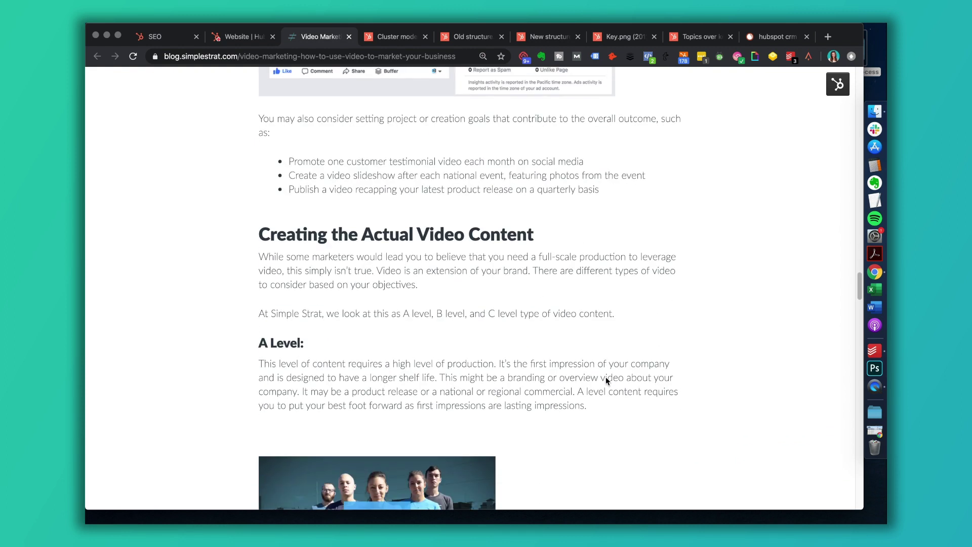
{"action": "scroll", "coordinate": [606, 381], "scroll_direction": "down", "scroll_amount": 20}
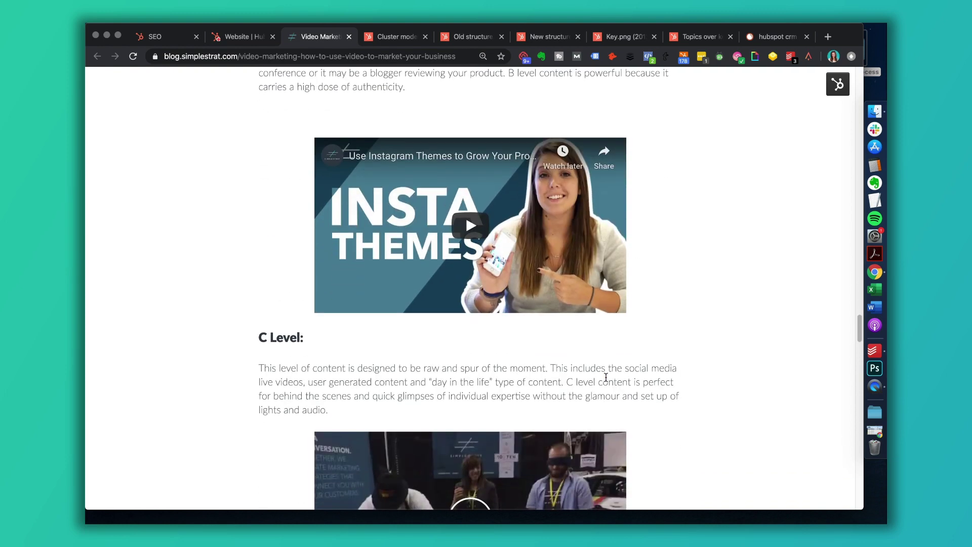
{"action": "scroll", "coordinate": [605, 377], "scroll_direction": "down", "scroll_amount": 20}
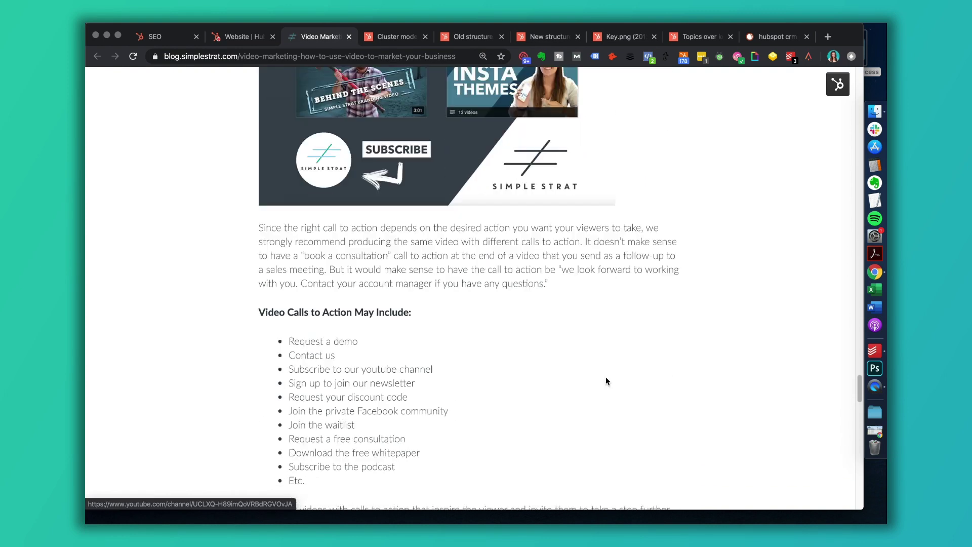
{"action": "scroll", "coordinate": [606, 377], "scroll_direction": "down", "scroll_amount": 15}
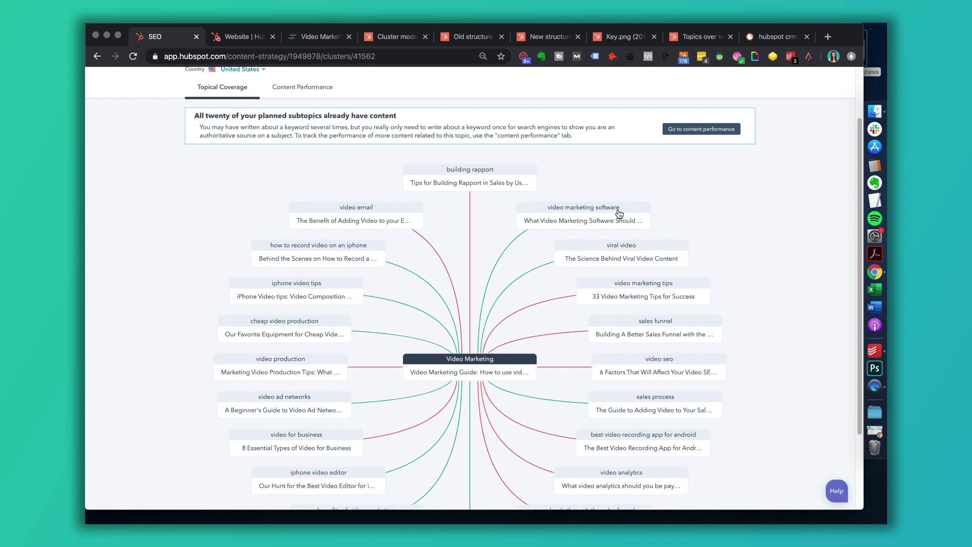
{"action": "left_click", "coordinate": [591, 210]}
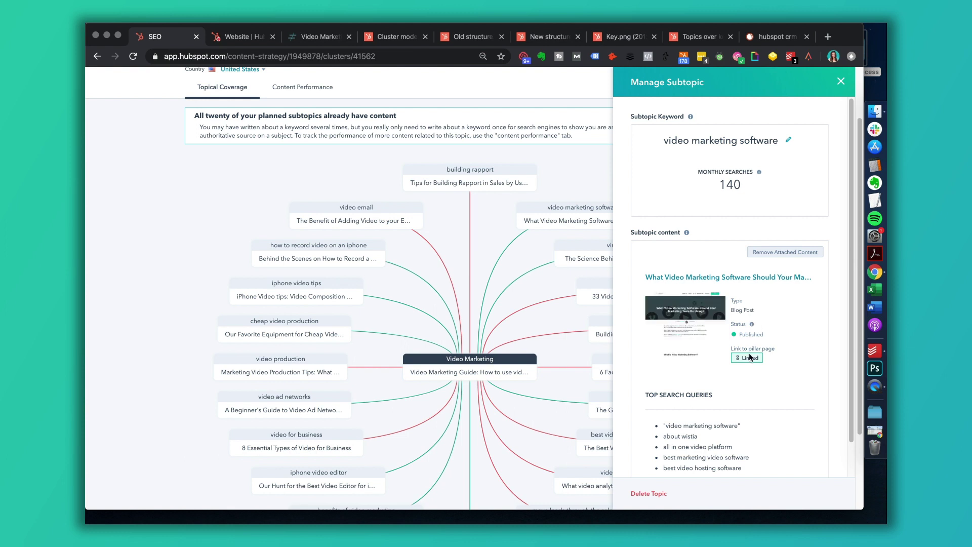
{"action": "scroll", "coordinate": [719, 400], "scroll_direction": "down", "scroll_amount": 1}
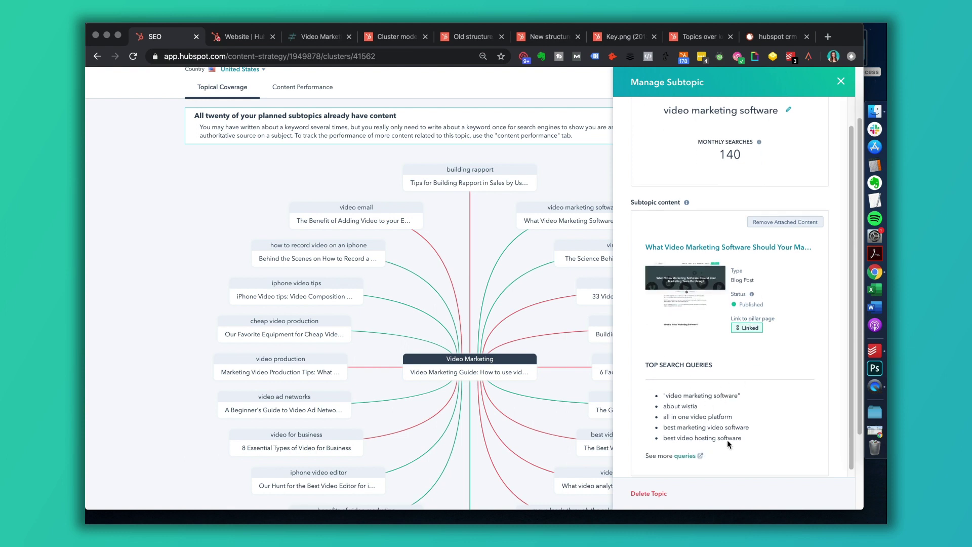
{"action": "left_click", "coordinate": [841, 82]}
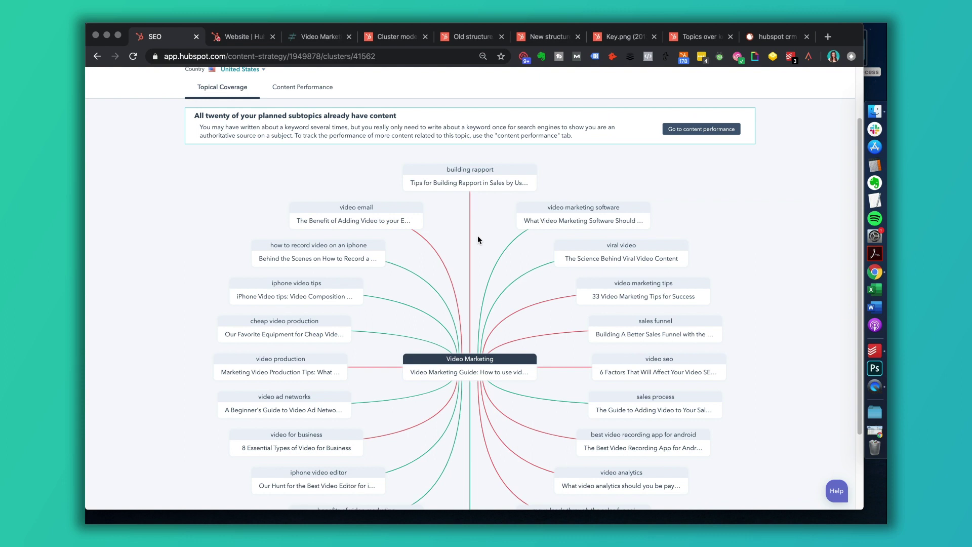
Open the 'Video Marketing Guide' post in the blog editor and scroll through its content.
{"action": "left_click", "coordinate": [242, 42]}
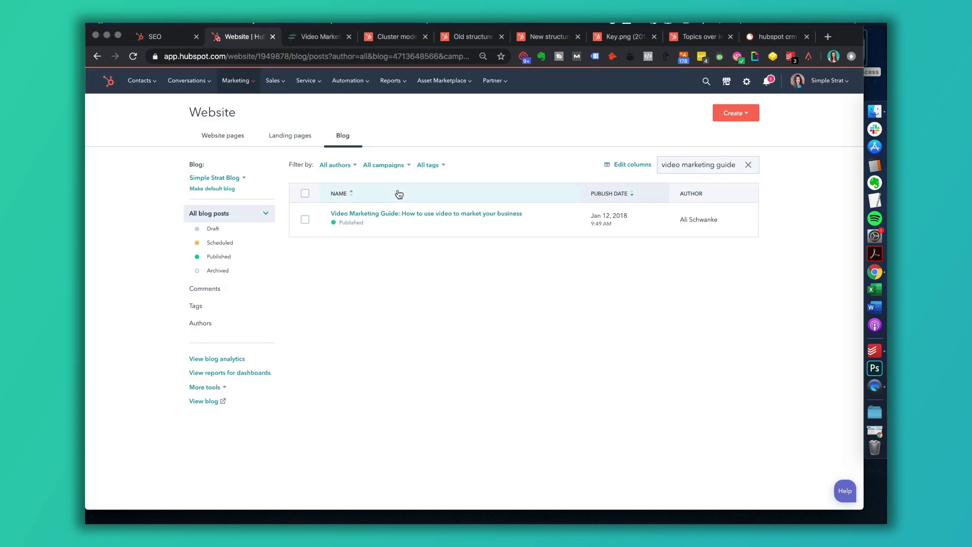
{"action": "left_click", "coordinate": [492, 220]}
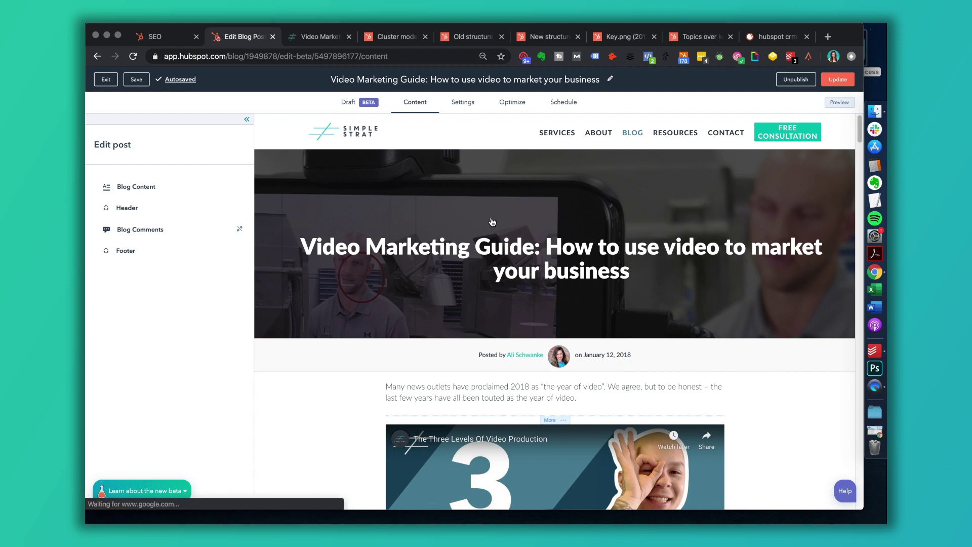
{"action": "scroll", "coordinate": [497, 253], "scroll_direction": "down", "scroll_amount": 4}
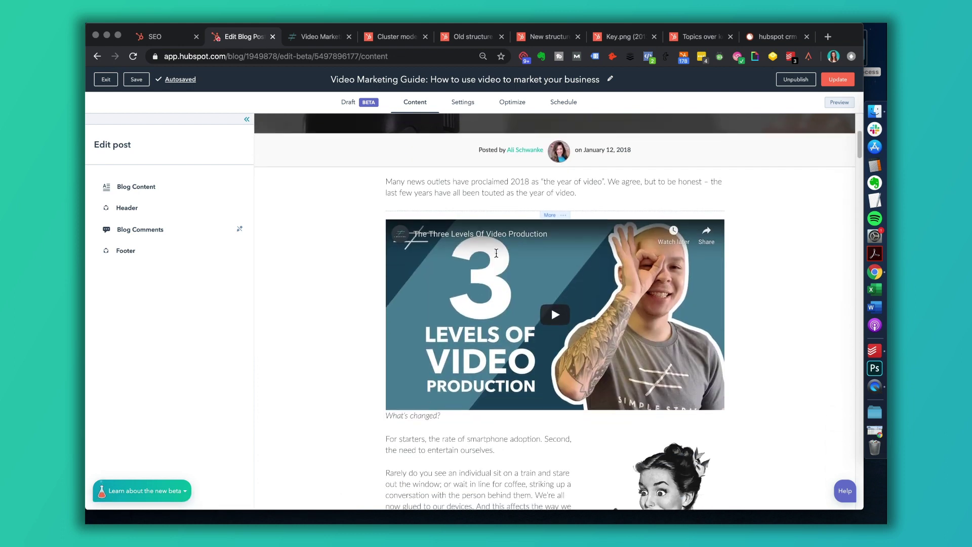
{"action": "scroll", "coordinate": [496, 253], "scroll_direction": "down", "scroll_amount": 4}
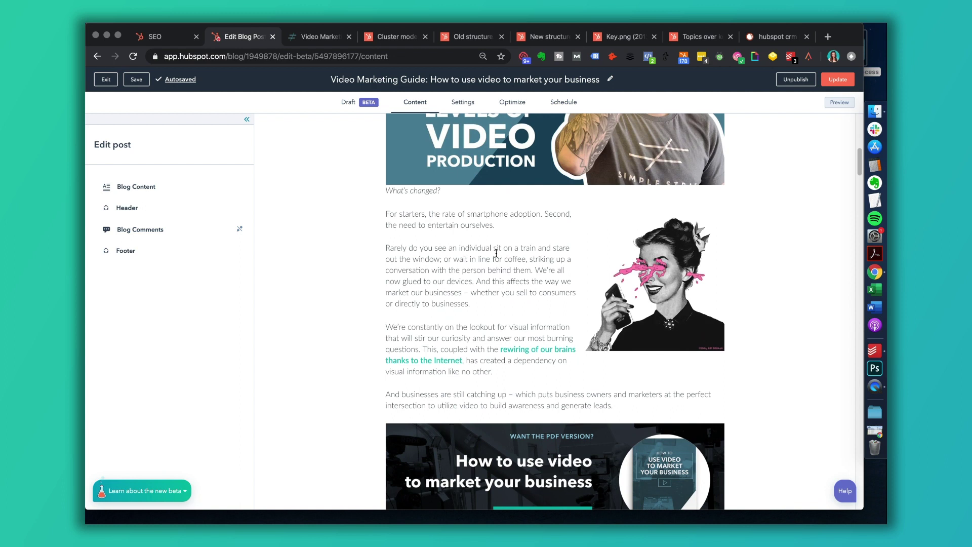
{"action": "scroll", "coordinate": [496, 253], "scroll_direction": "down", "scroll_amount": 6}
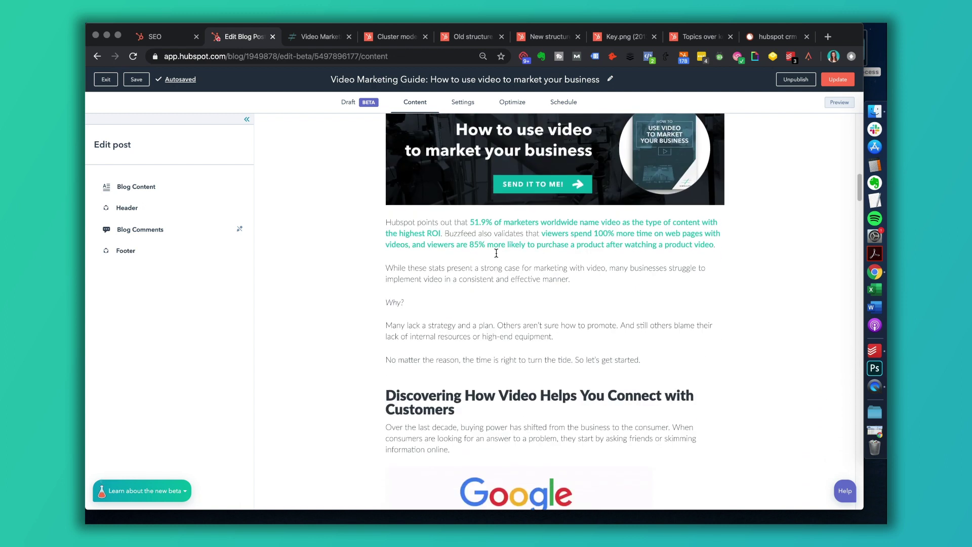
Select 'have all' in the intro, start linking it to one of your pages, then cancel.
{"action": "left_click", "coordinate": [496, 272]}
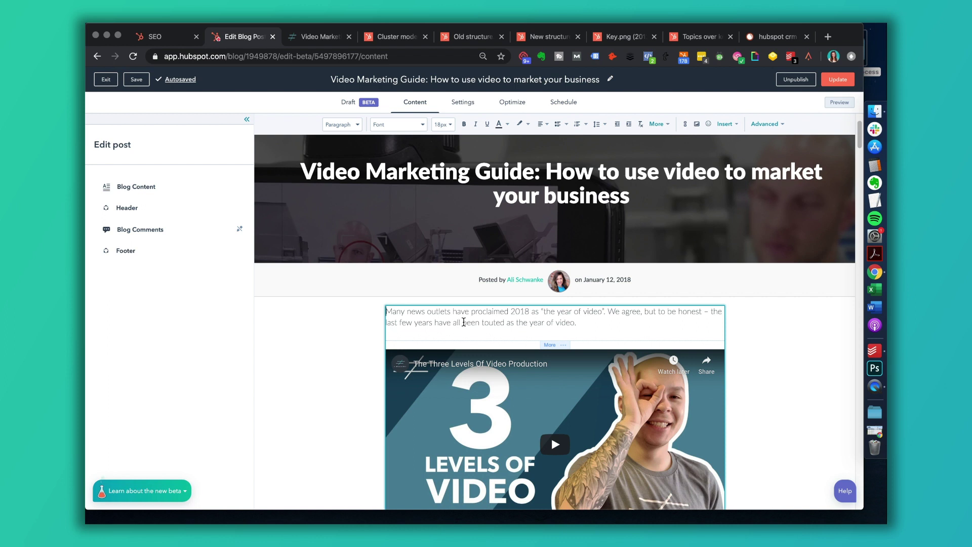
{"action": "left_click_drag", "start_coordinate": [460, 323], "coordinate": [433, 324]}
{"action": "left_click", "coordinate": [685, 125]}
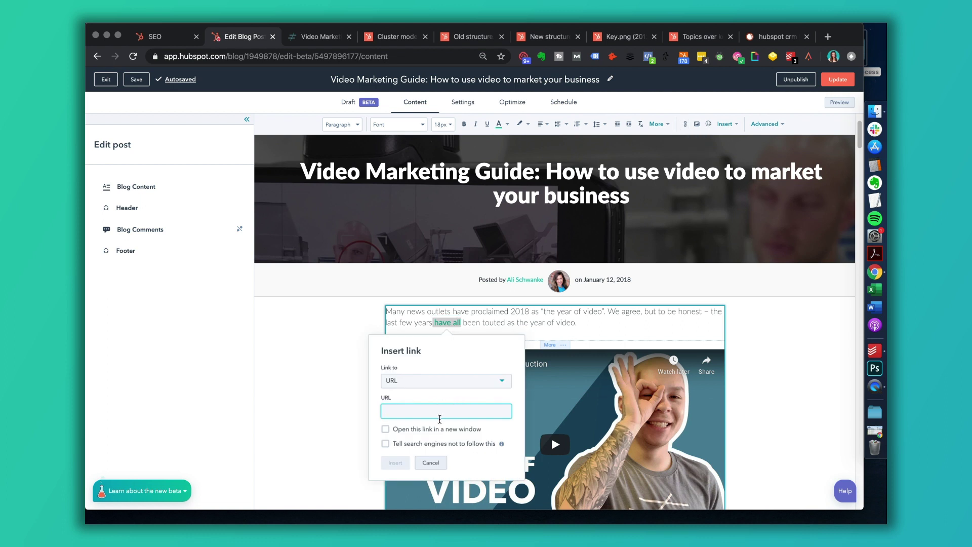
{"action": "left_click", "coordinate": [497, 384]}
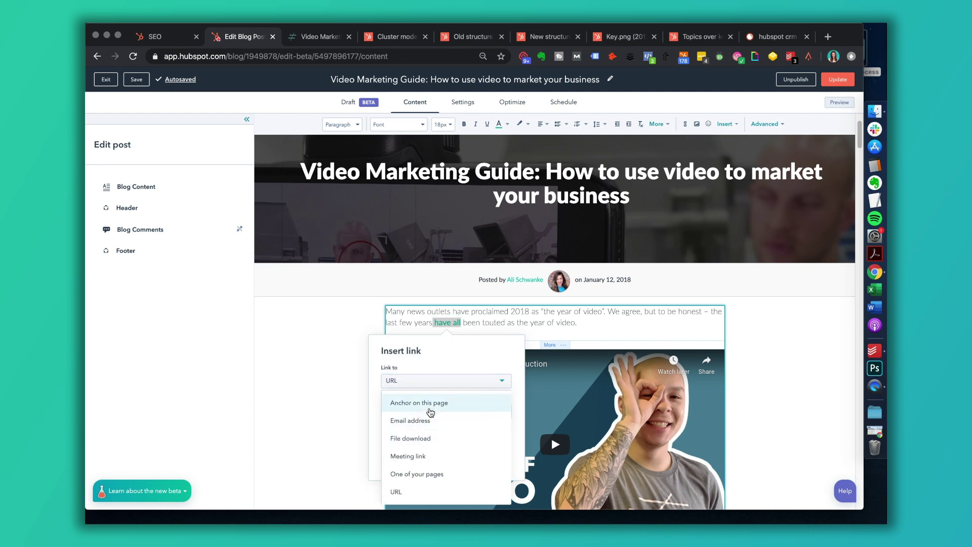
{"action": "scroll", "coordinate": [433, 425], "scroll_direction": "down", "scroll_amount": 1}
{"action": "left_click", "coordinate": [417, 445]}
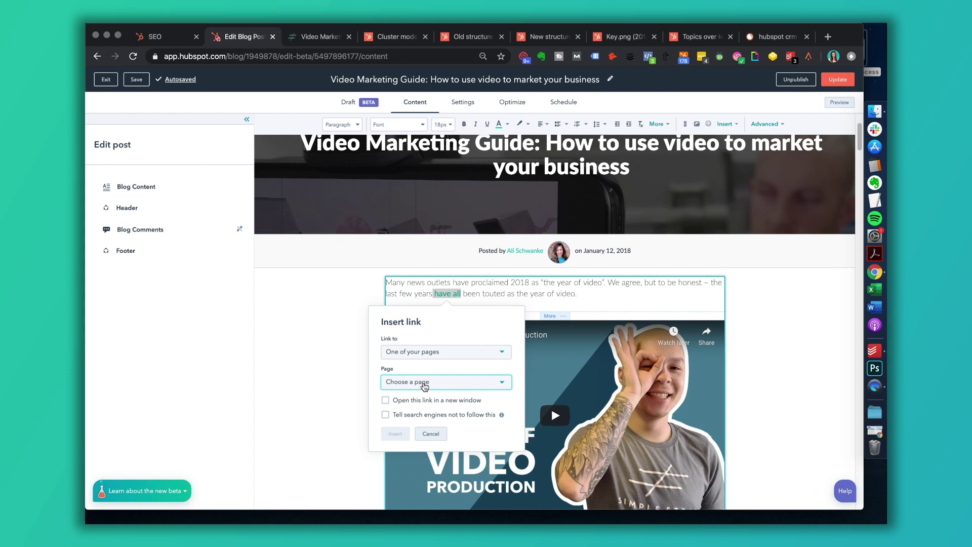
{"action": "left_click", "coordinate": [425, 383]}
{"action": "left_click", "coordinate": [441, 433]}
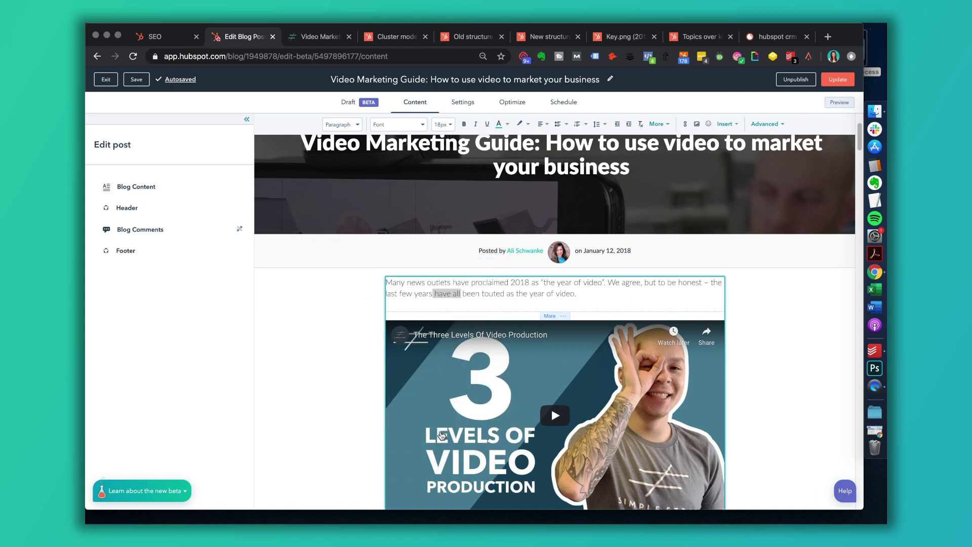
Exit the blog post editor and leave without saving.
{"action": "left_click", "coordinate": [755, 312]}
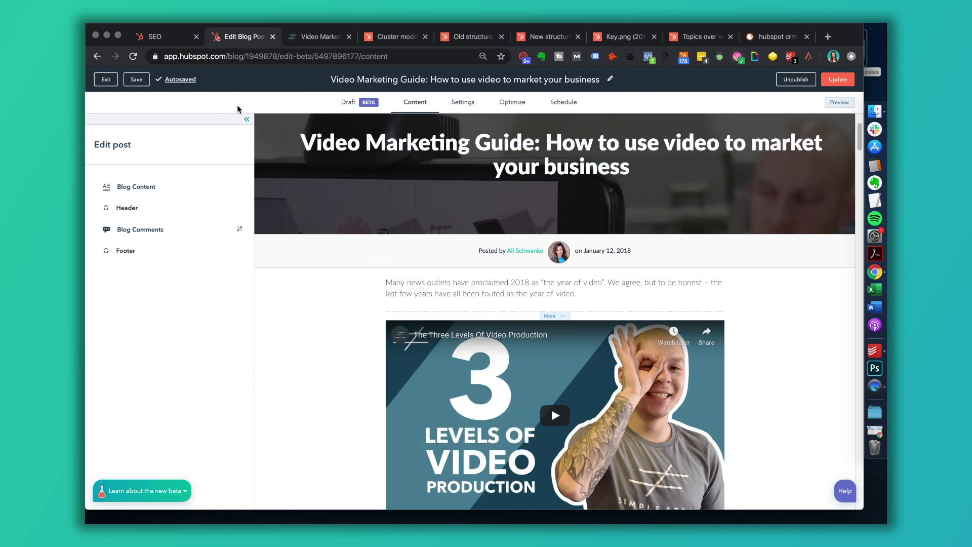
{"action": "left_click", "coordinate": [96, 81]}
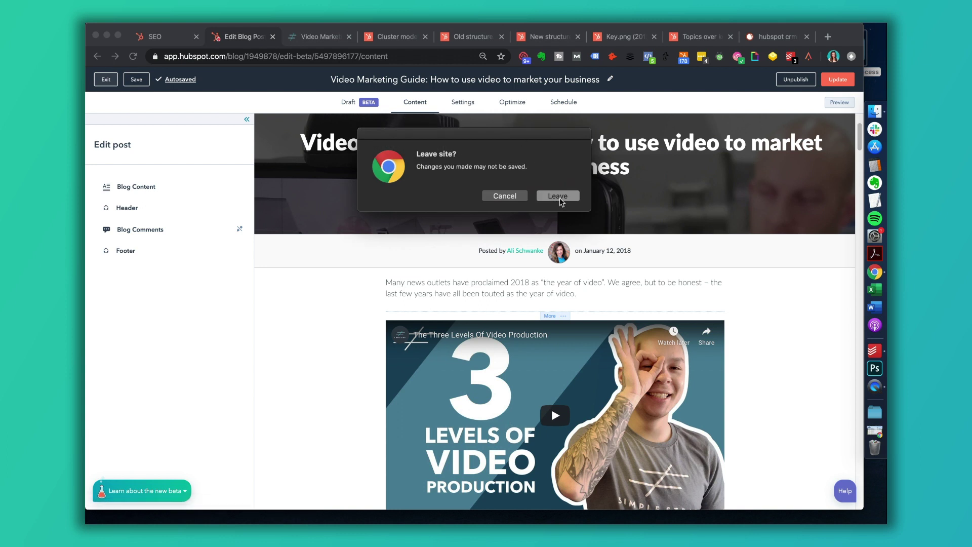
{"action": "left_click", "coordinate": [560, 197]}
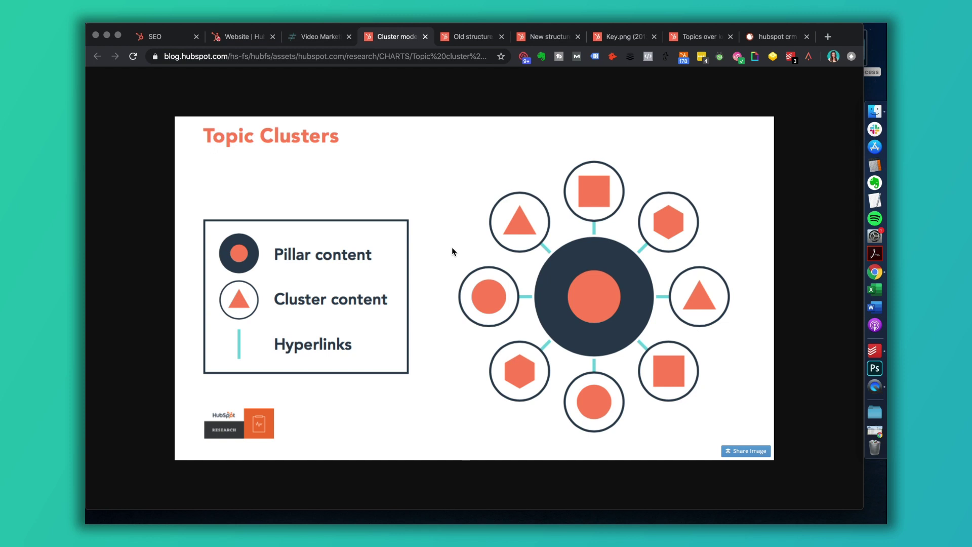
Return to the tab showing the Video Marketing topic cluster map.
{"action": "left_click", "coordinate": [152, 37]}
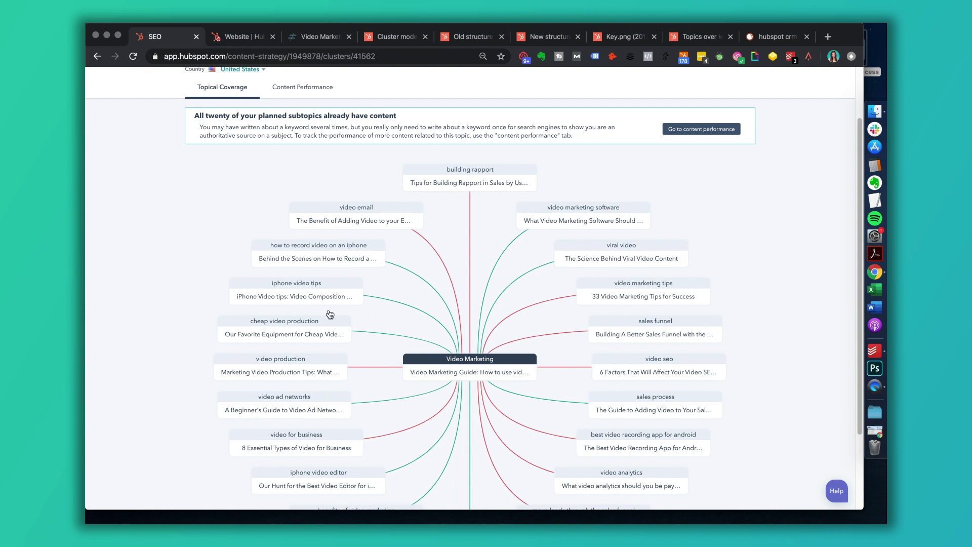